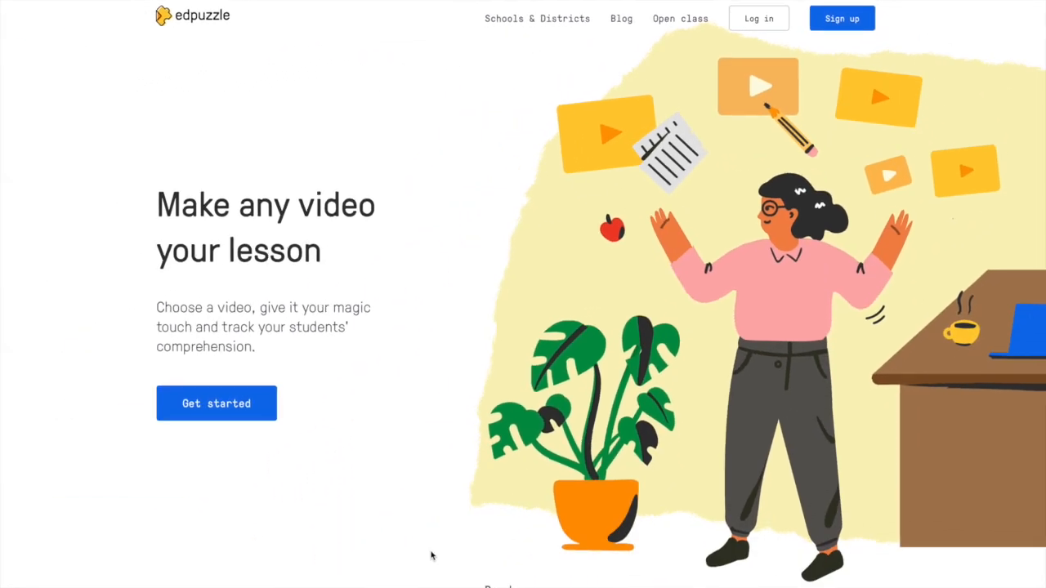
# Step: Log in to Edpuzzle as a teacher with Google sign-in
pyautogui.click(827, 29)
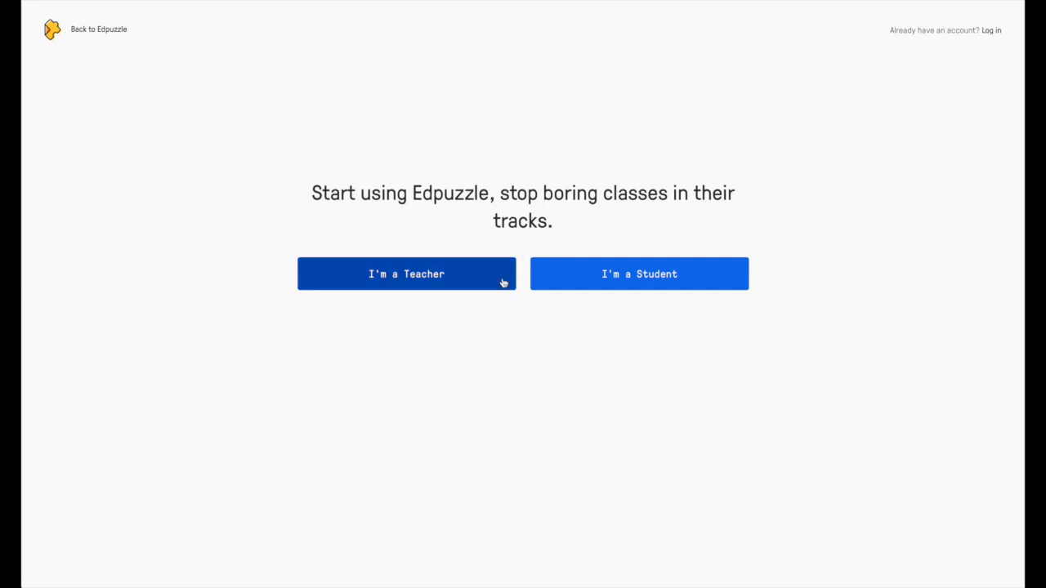
pyautogui.click(991, 31)
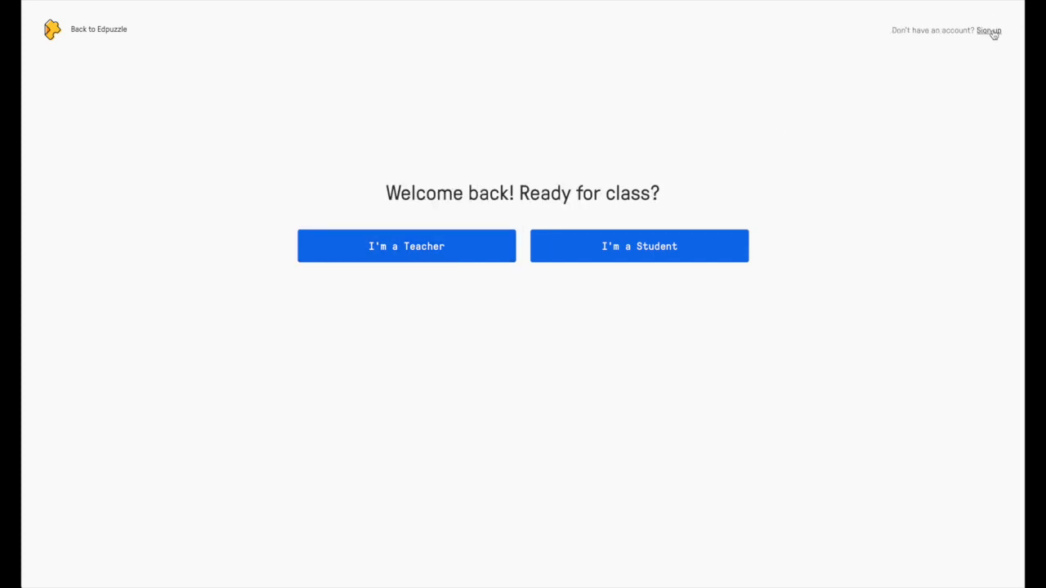
pyautogui.click(455, 253)
pyautogui.click(525, 362)
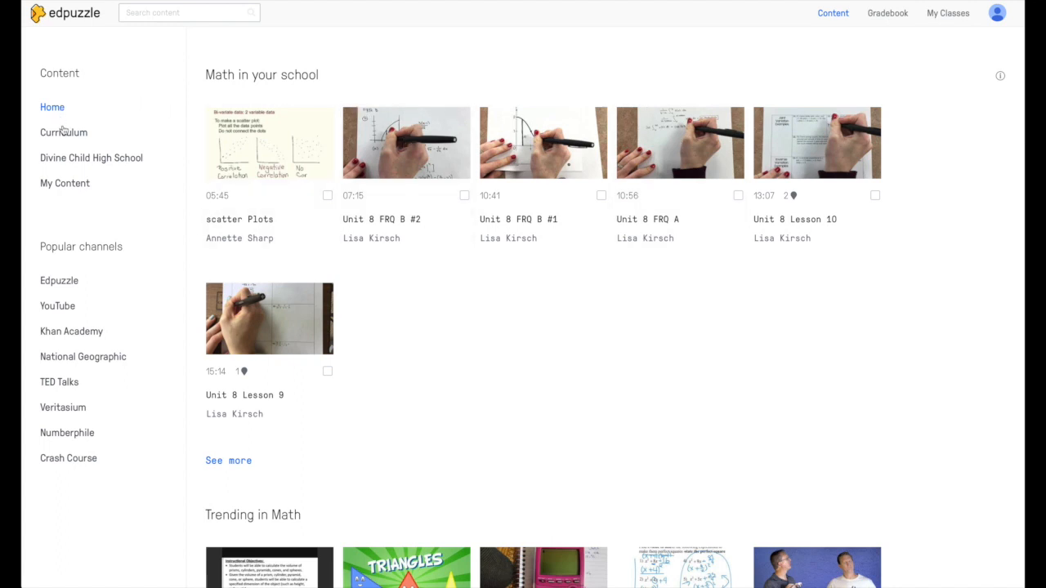
# Step: Browse the Divine Child High School math videos shared in the school
pyautogui.moveTo(207, 72); pyautogui.dragTo(323, 78)
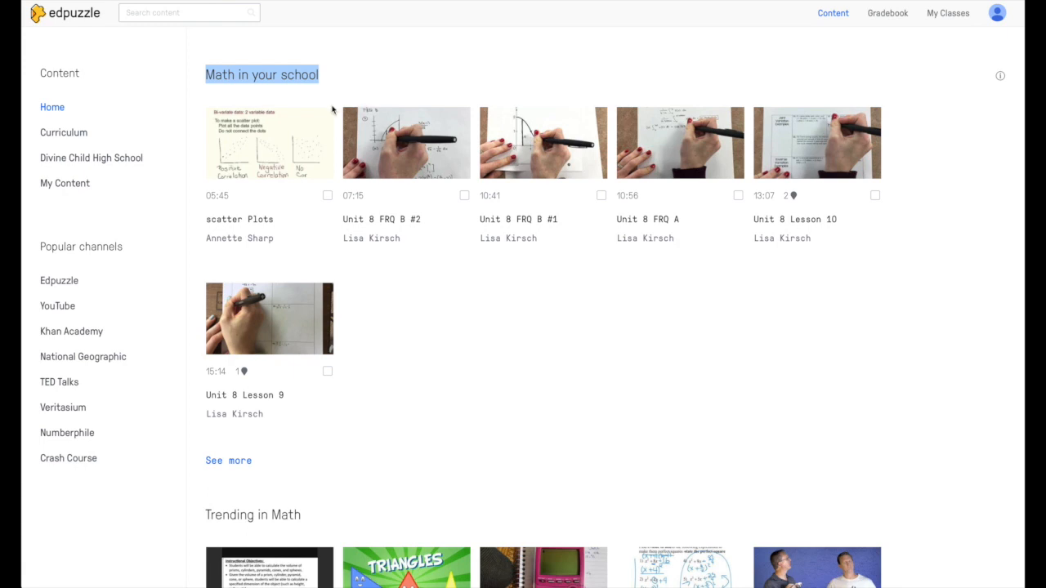
pyautogui.click(117, 159)
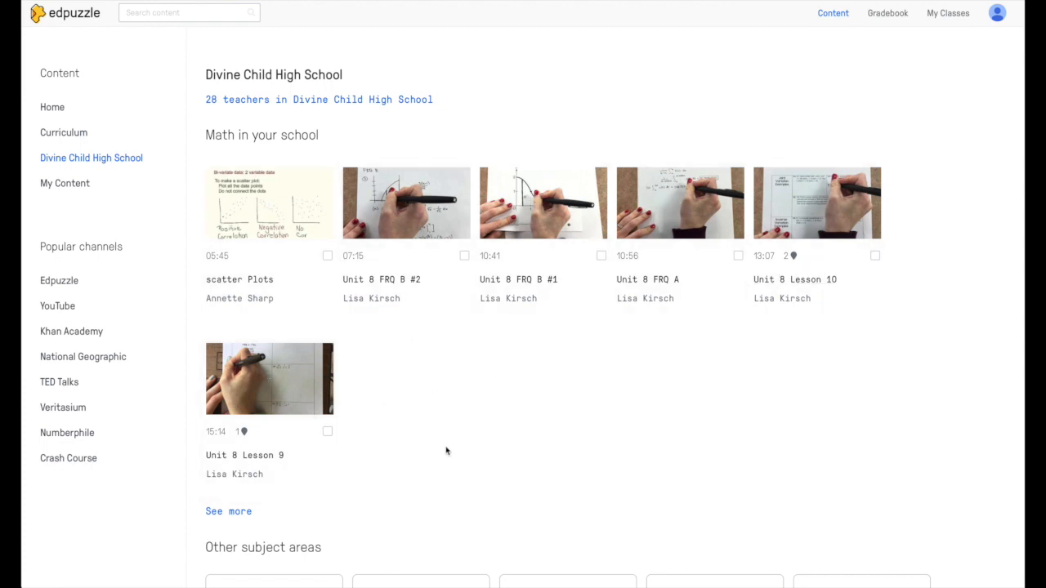
pyautogui.scroll(-3, 447, 449)
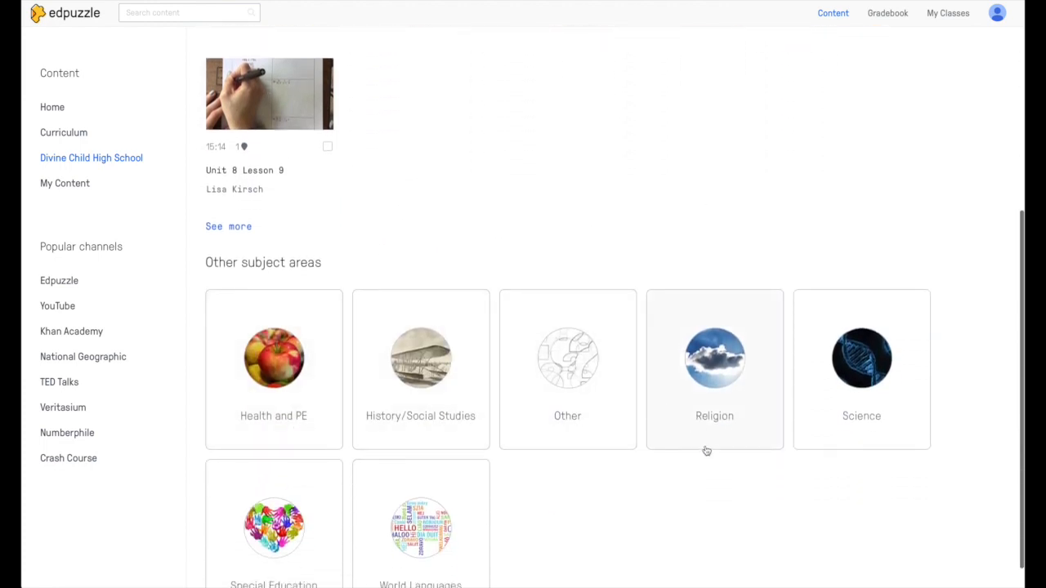
pyautogui.scroll(4, 707, 452)
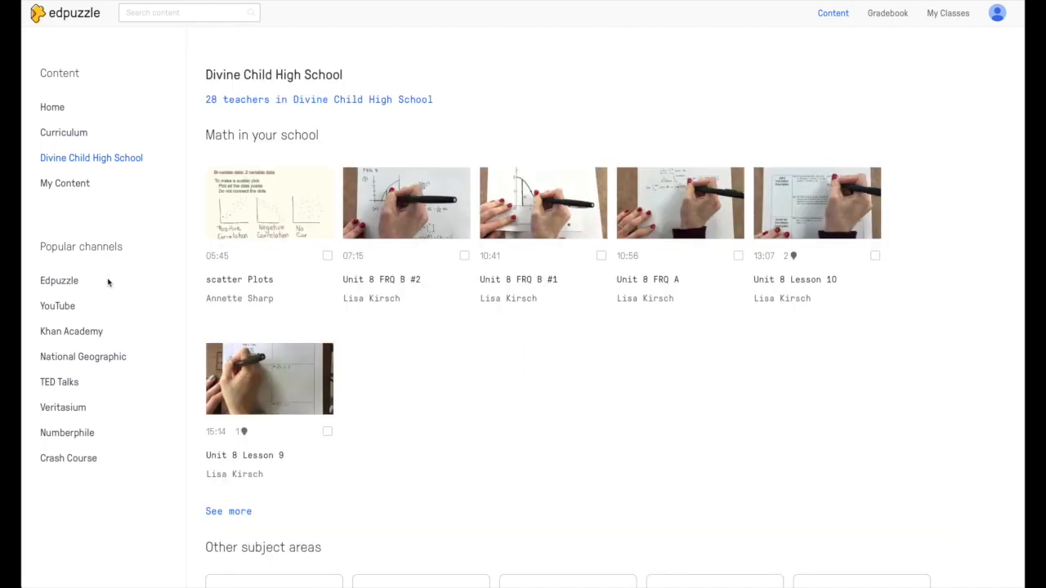
# Step: Browse the Edpuzzle, YouTube, Khan Academy, National Geographic and TED Talks channels
pyautogui.moveTo(42, 241); pyautogui.dragTo(129, 247)
pyautogui.click(131, 247)
pyautogui.click(75, 289)
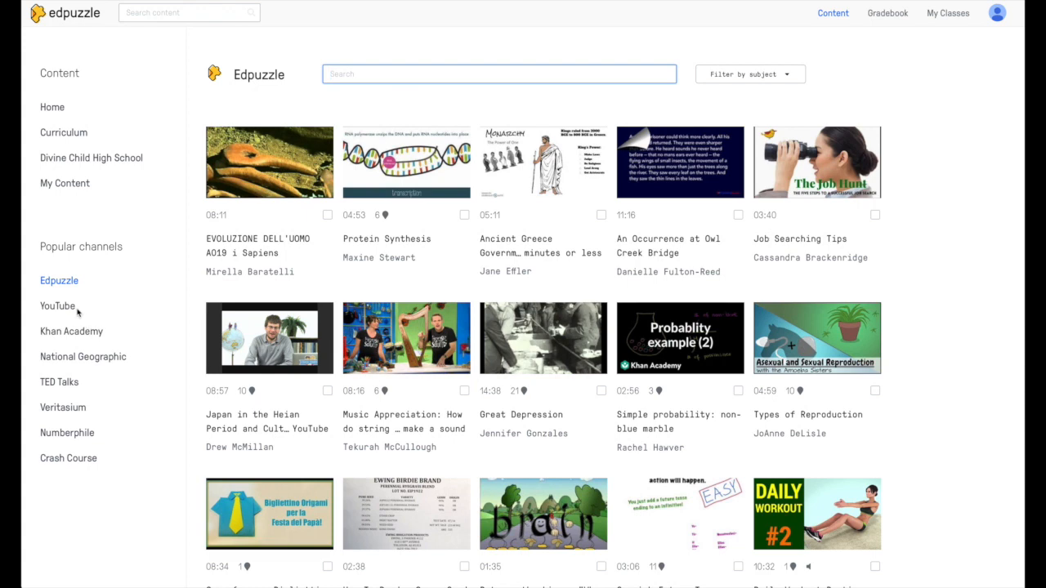
pyautogui.click(72, 307)
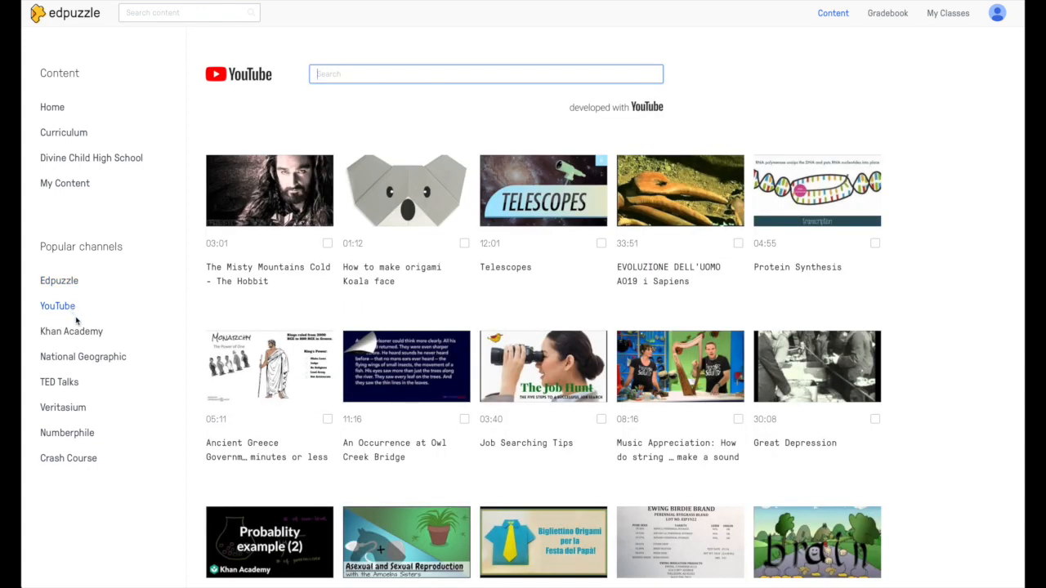
pyautogui.click(81, 333)
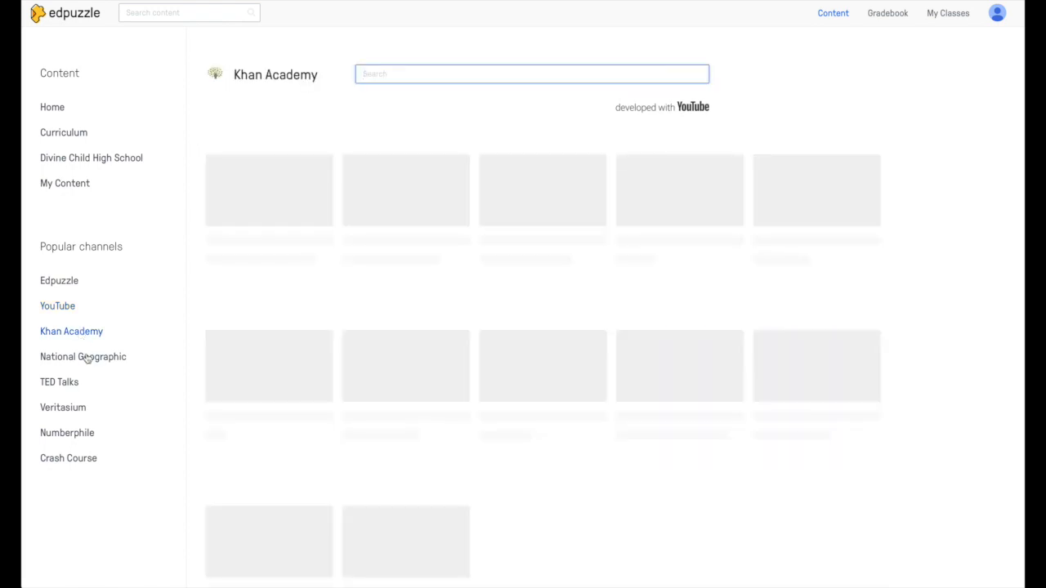
pyautogui.click(85, 357)
pyautogui.click(77, 382)
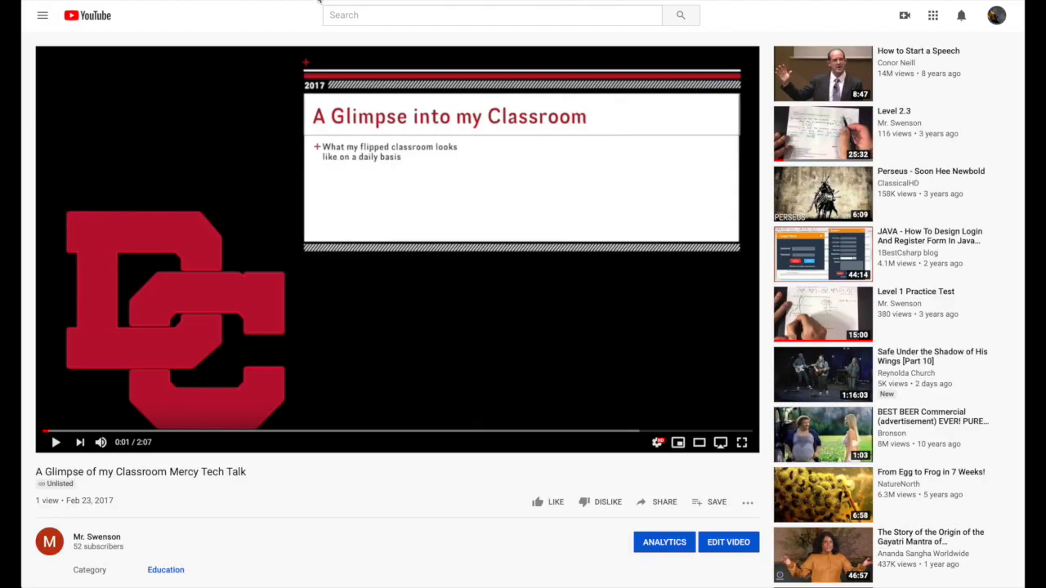
# Step: Copy the share link of 'A Glimpse of my Classroom Mercy Tech Talk' and return to Edpuzzle
pyautogui.click(662, 503)
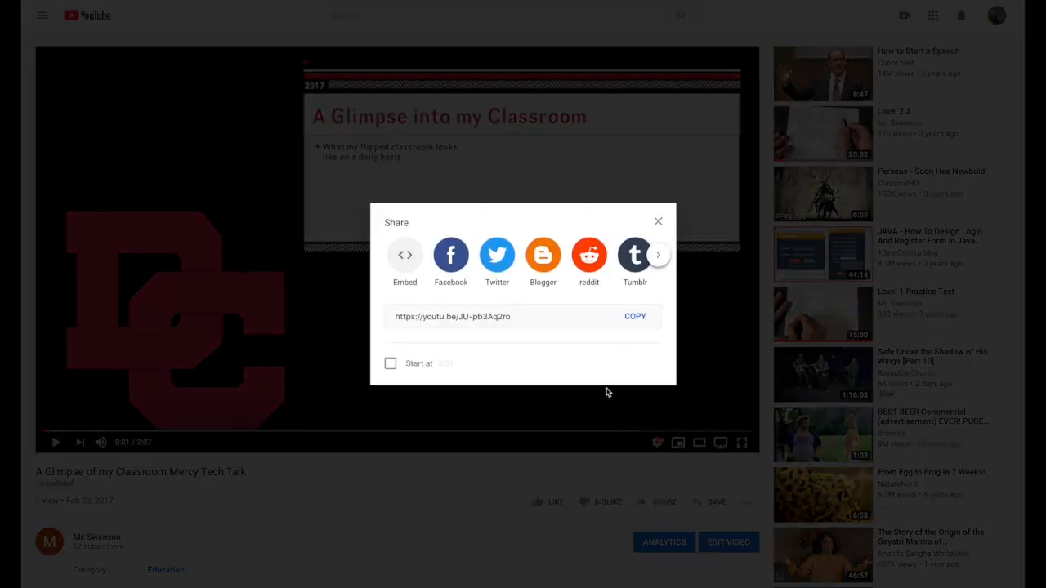
pyautogui.click(636, 318)
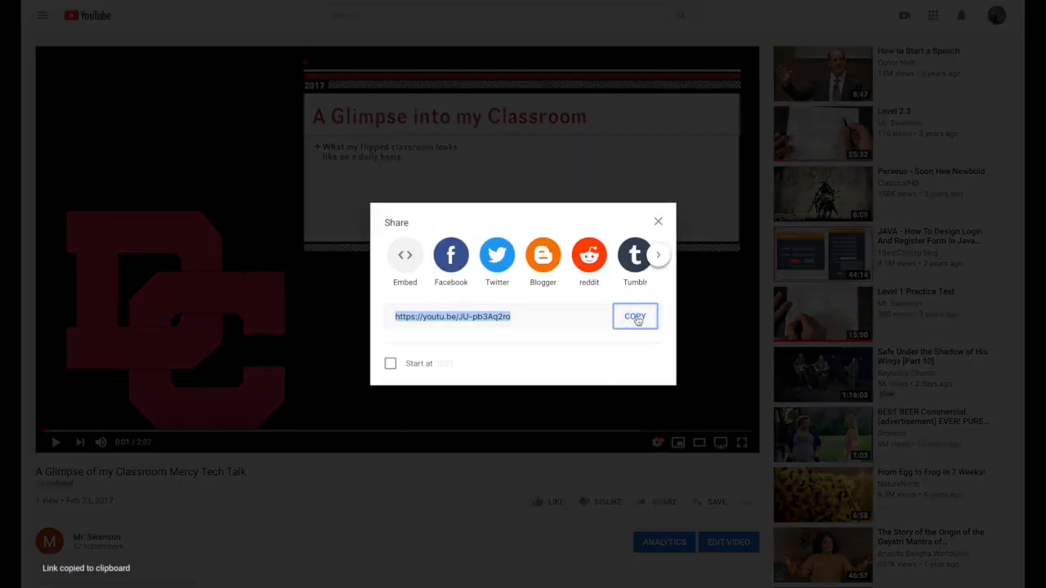
pyautogui.click(659, 222)
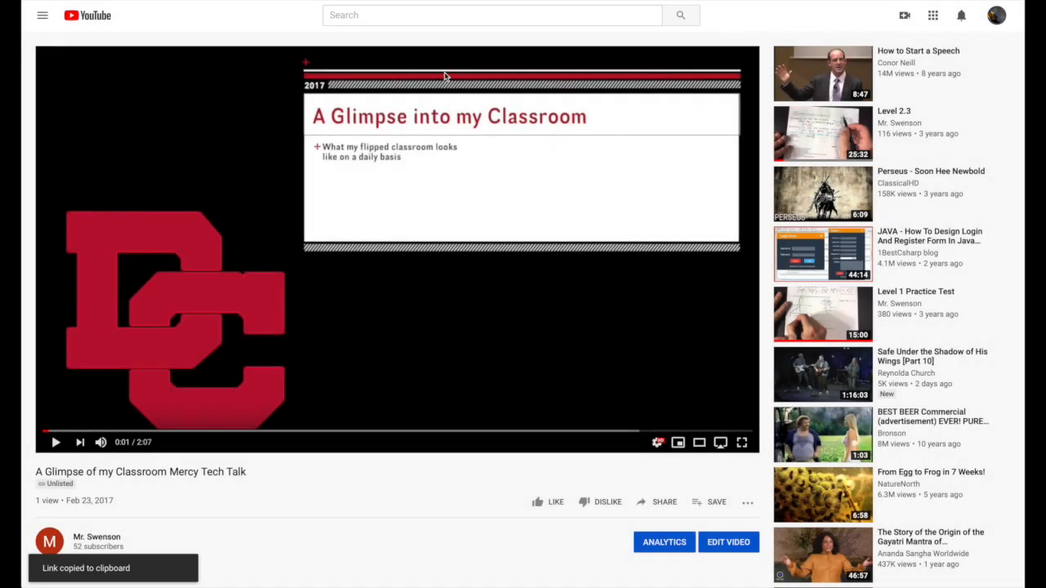
pyautogui.click(448, 0)
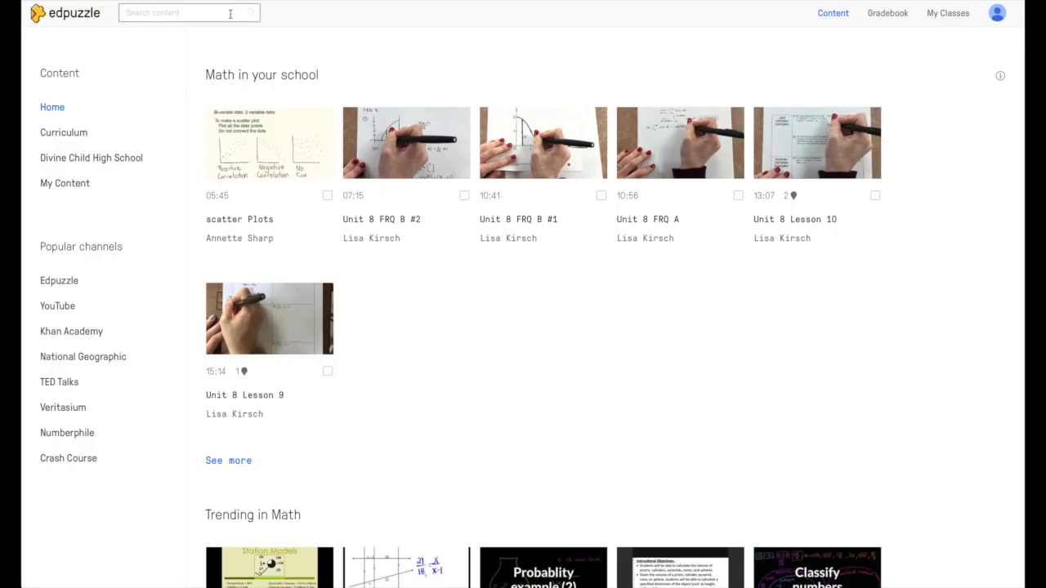
# Step: Search Edpuzzle for the pasted YouTube link to open 'A Glimpse of my Classroom' in the editor
pyautogui.click(203, 13)
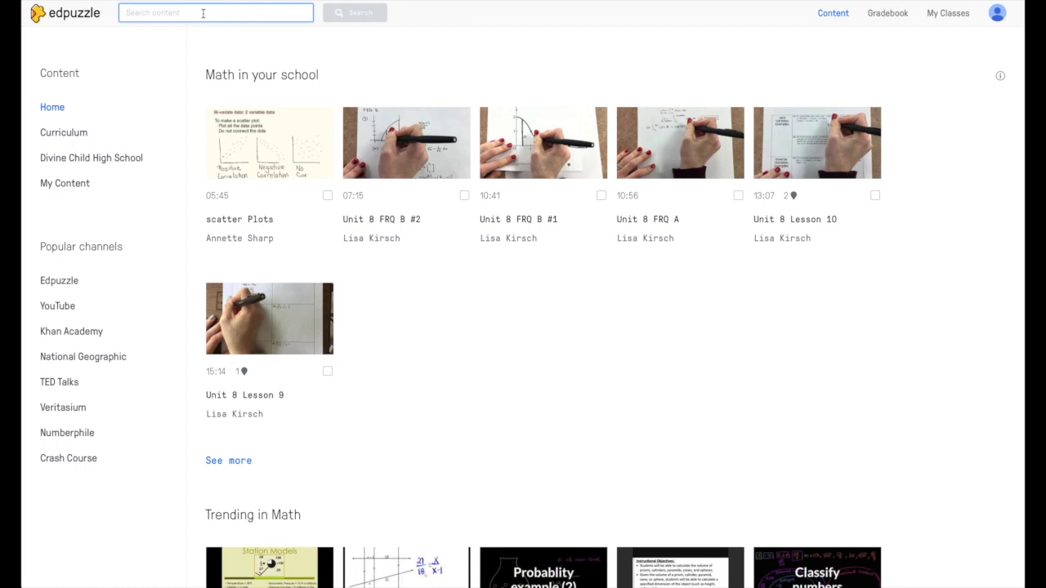
pyautogui.hotkey('ctrl', 'v')
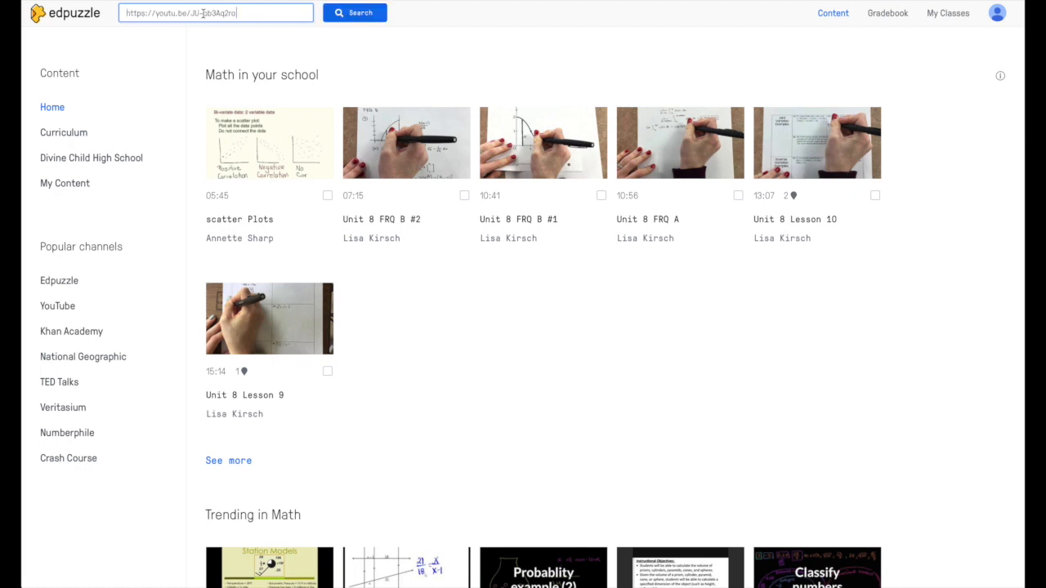
pyautogui.click(347, 18)
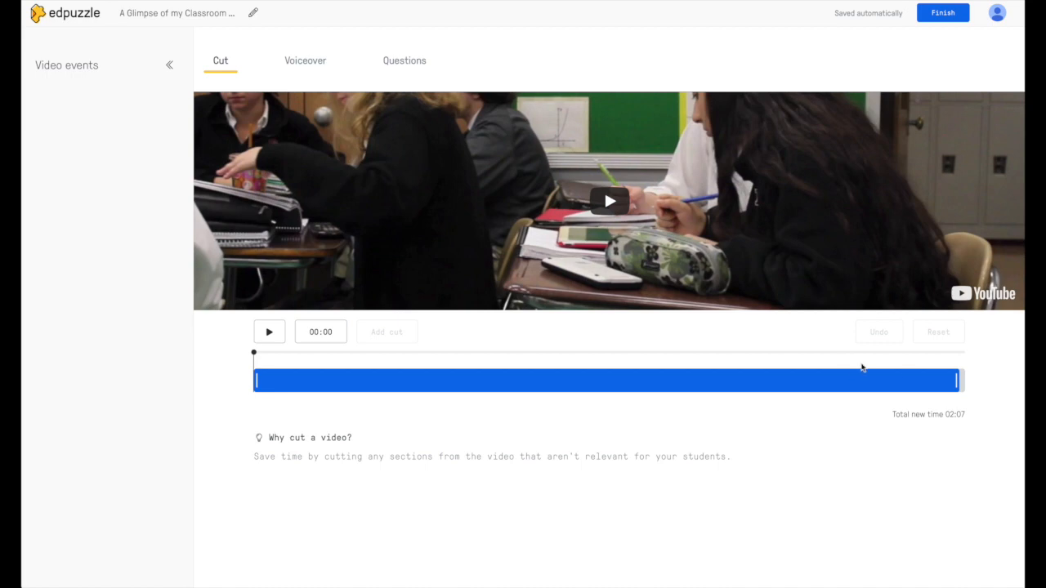
# Step: Try trimming the video down to 00:58, then reset all cuts to keep the full 02:07 and view Voiceover
pyautogui.moveTo(955, 380); pyautogui.dragTo(961, 380)
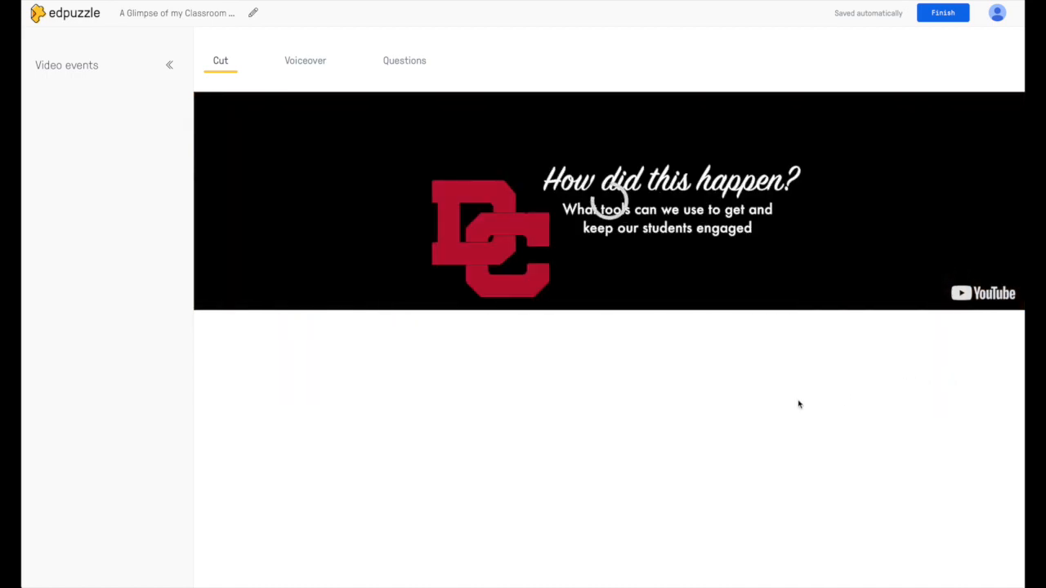
pyautogui.moveTo(959, 376); pyautogui.dragTo(975, 404)
pyautogui.moveTo(255, 381); pyautogui.dragTo(334, 383)
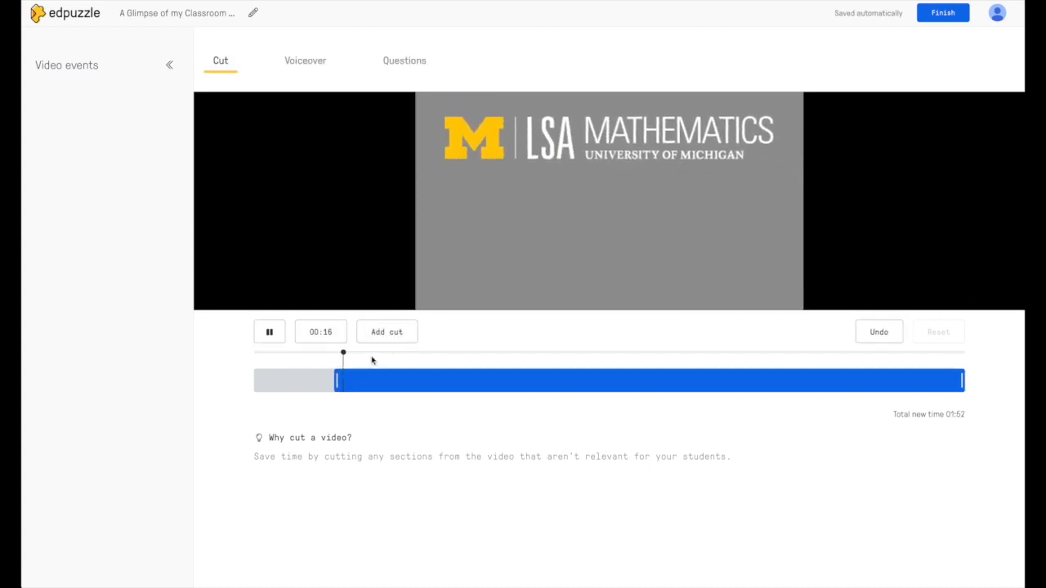
pyautogui.click(269, 333)
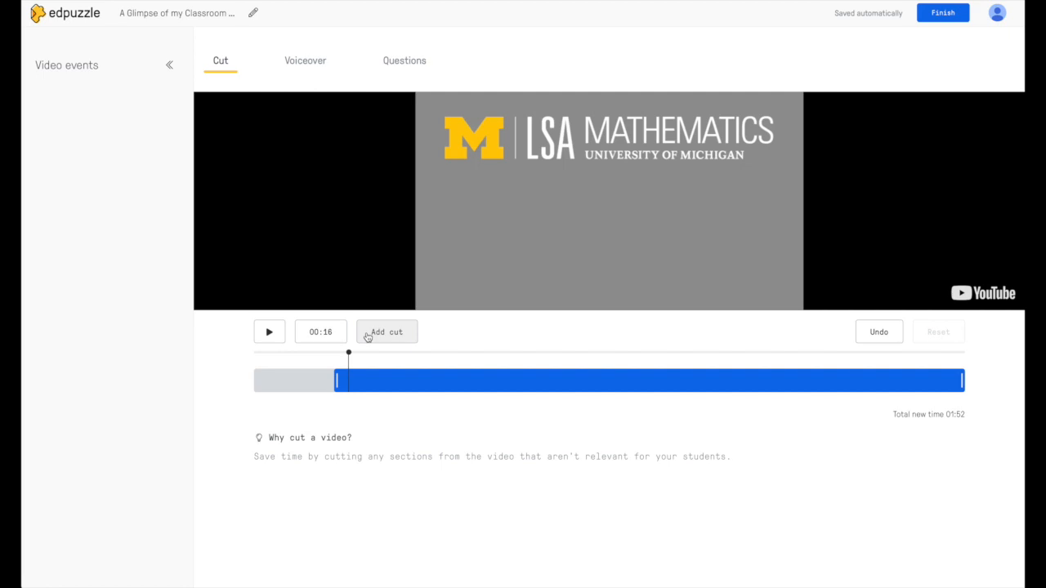
pyautogui.click(367, 335)
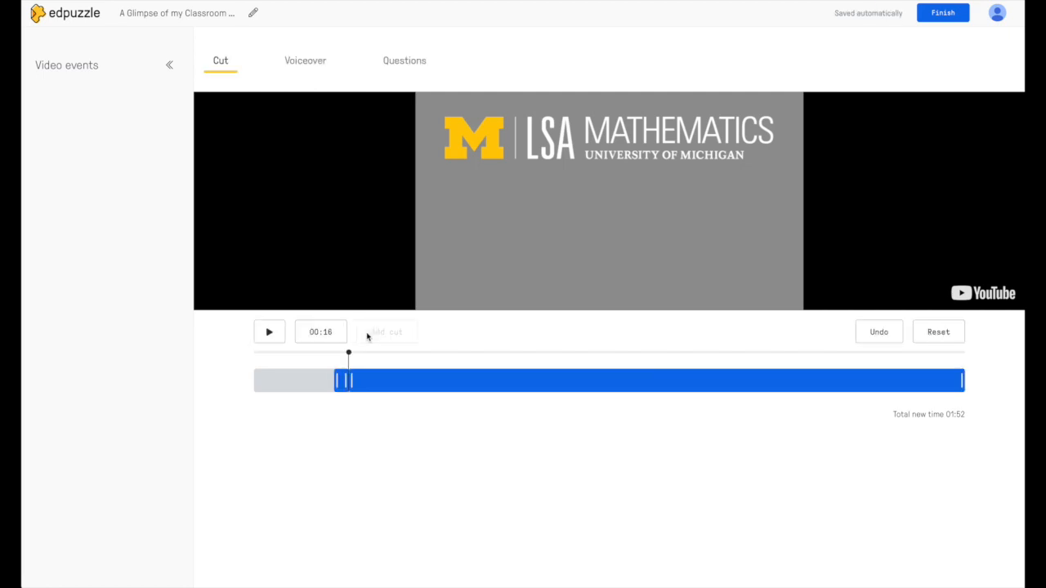
pyautogui.moveTo(337, 383); pyautogui.dragTo(256, 399)
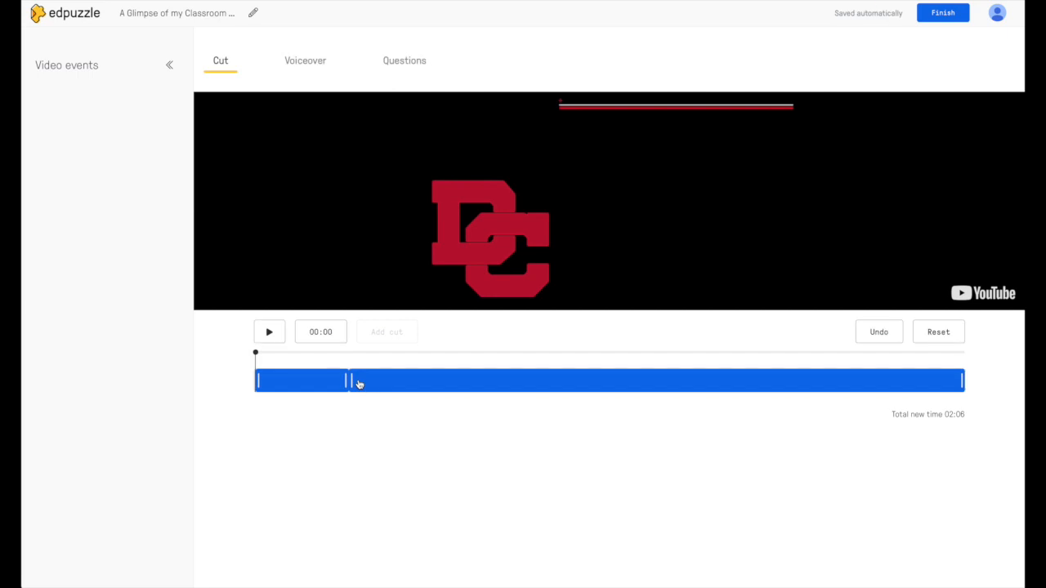
pyautogui.moveTo(350, 381); pyautogui.dragTo(623, 380)
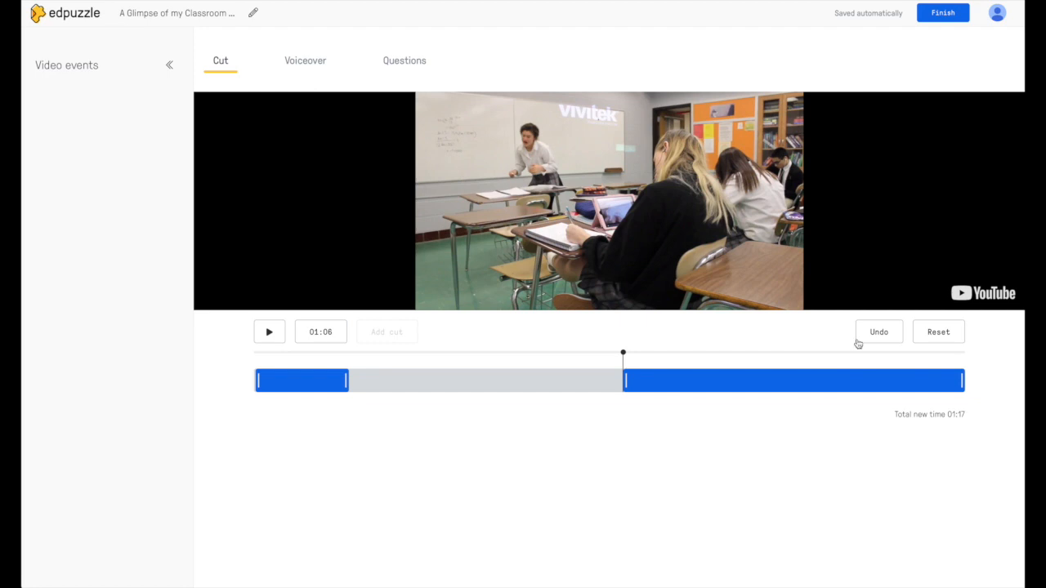
pyautogui.moveTo(960, 380); pyautogui.dragTo(860, 391)
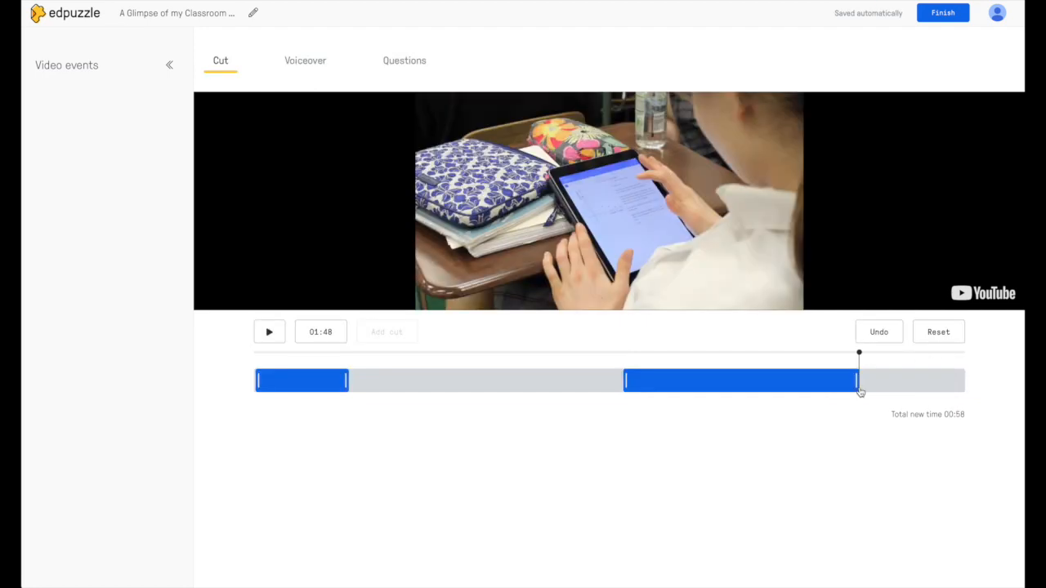
pyautogui.click(924, 342)
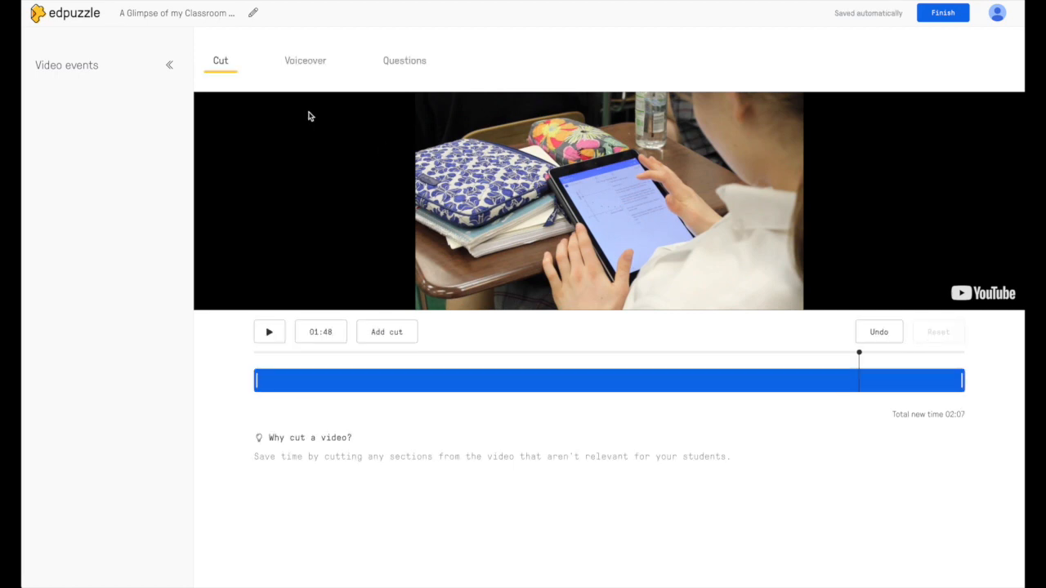
pyautogui.click(309, 63)
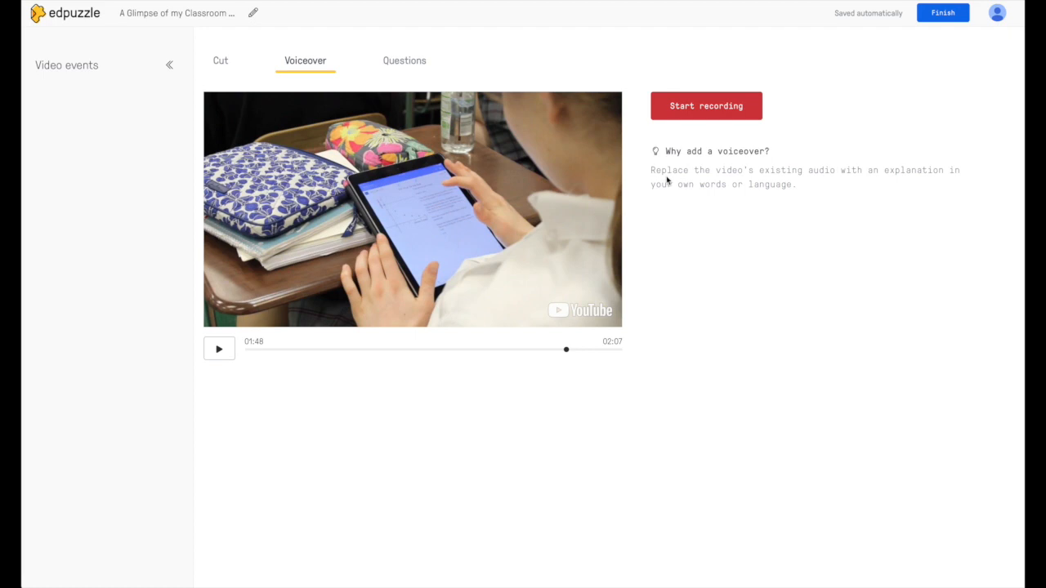
# Step: Show the question options and move the preview back to 01:02
pyautogui.click(413, 70)
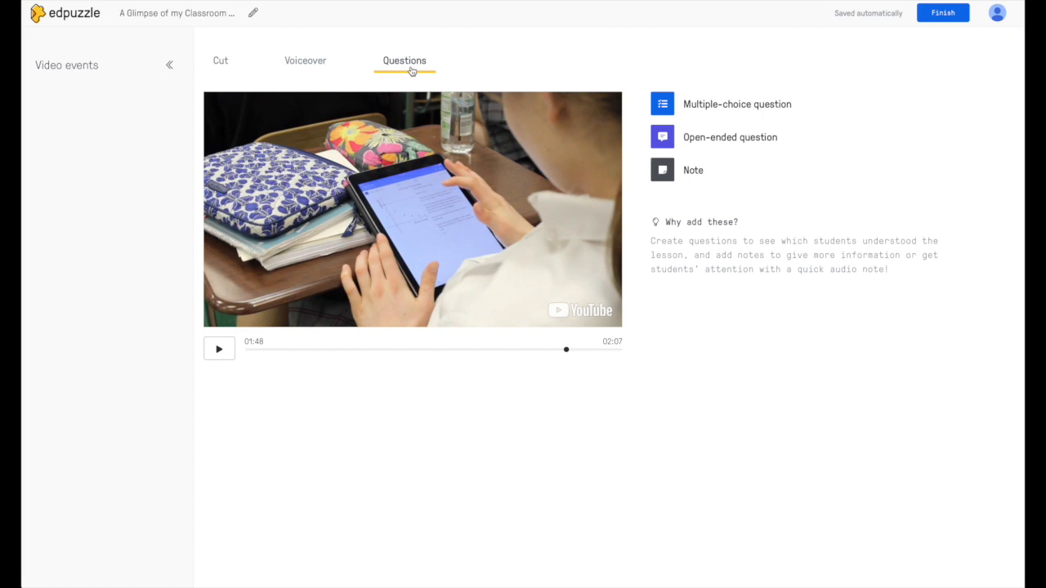
pyautogui.moveTo(565, 353); pyautogui.dragTo(430, 351)
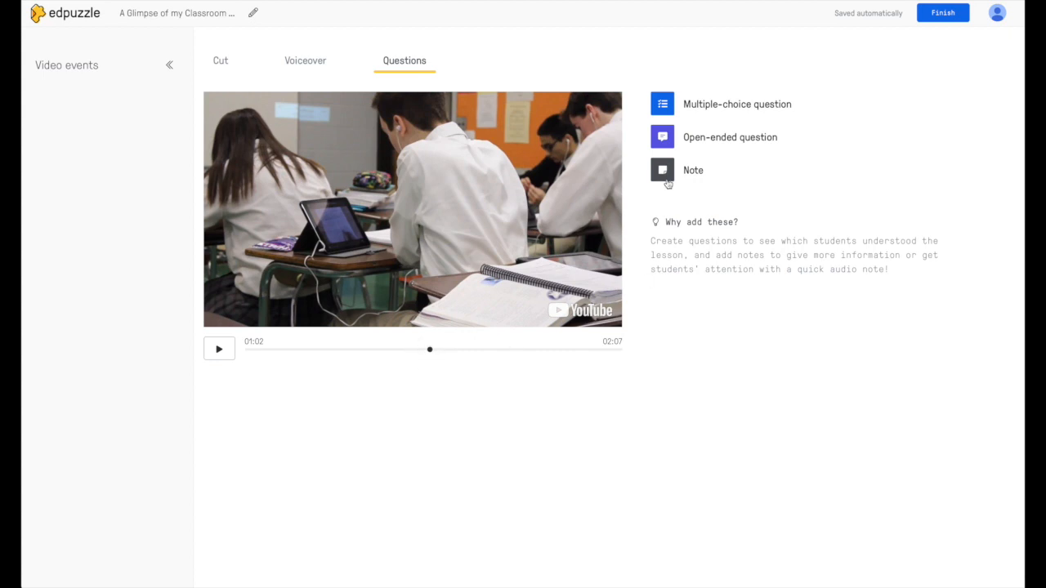
# Step: Start a multiple-choice question reading 'What is the capital of Alabama?'
pyautogui.click(668, 103)
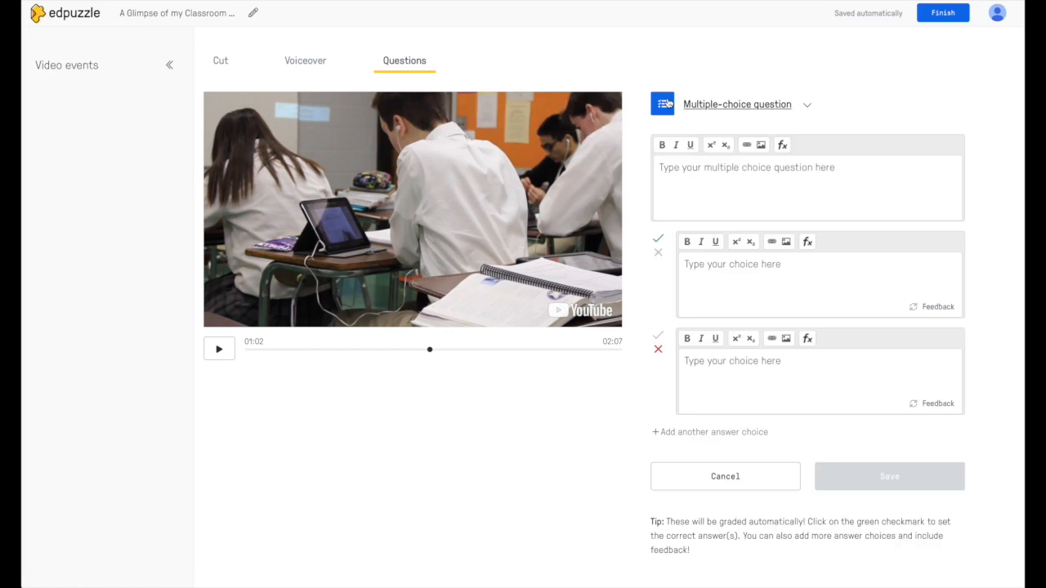
pyautogui.click(759, 191)
pyautogui.write('What i')
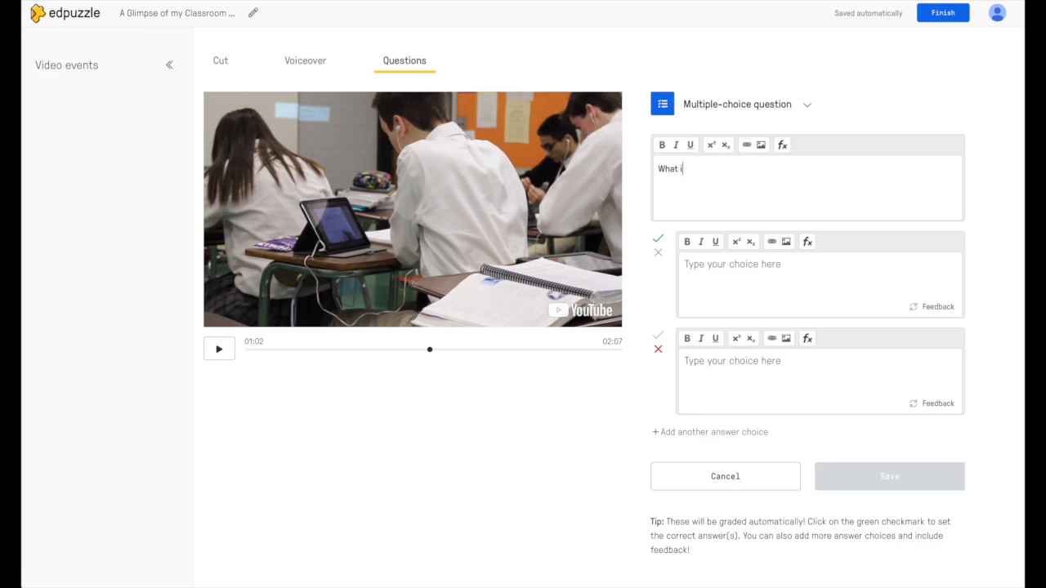
pyautogui.write('s the capital of Alabl')
pyautogui.write('ma?')
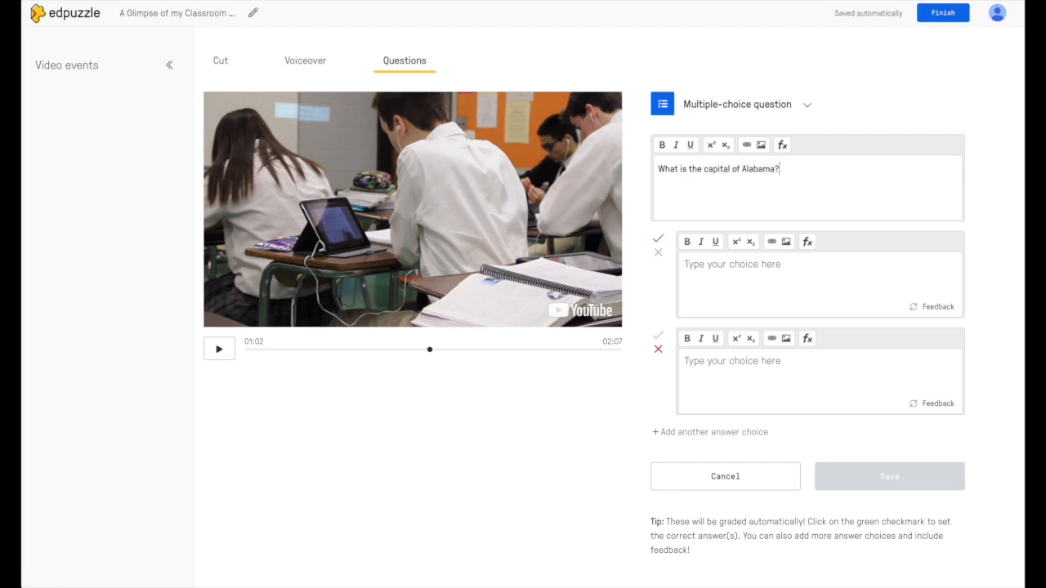
# Step: Enter the answers Montgomery, Jackson and Atlanta, then save the question
pyautogui.click(750, 280)
pyautogui.write('Montgo')
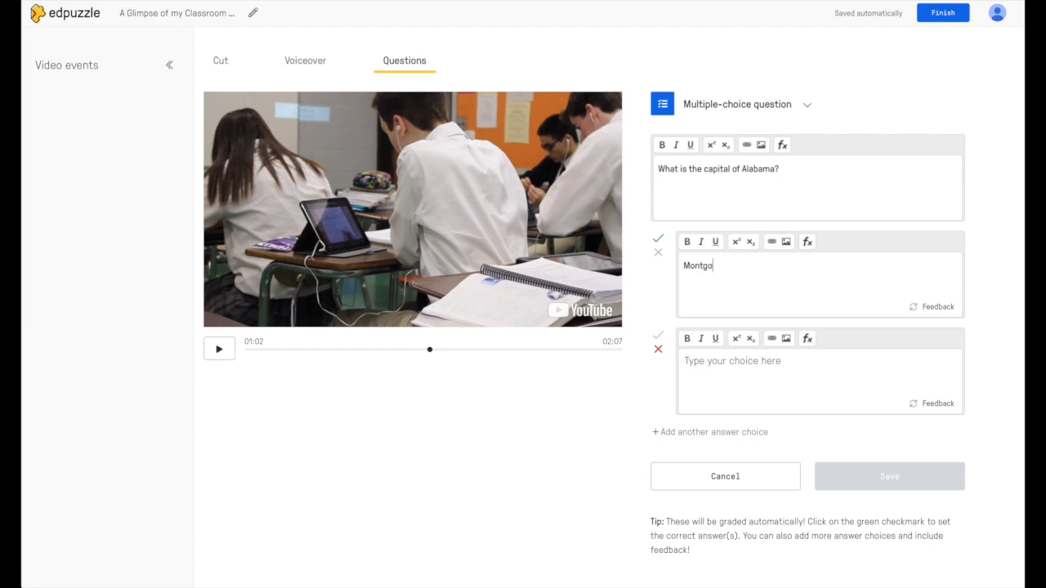
pyautogui.write('meryJ')
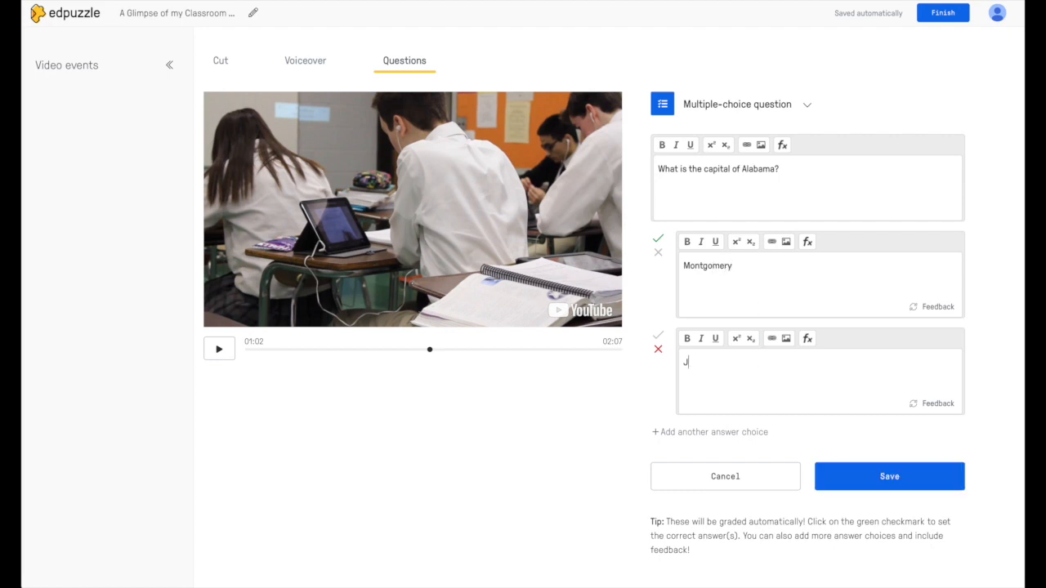
pyautogui.write('ackson')
pyautogui.click(693, 431)
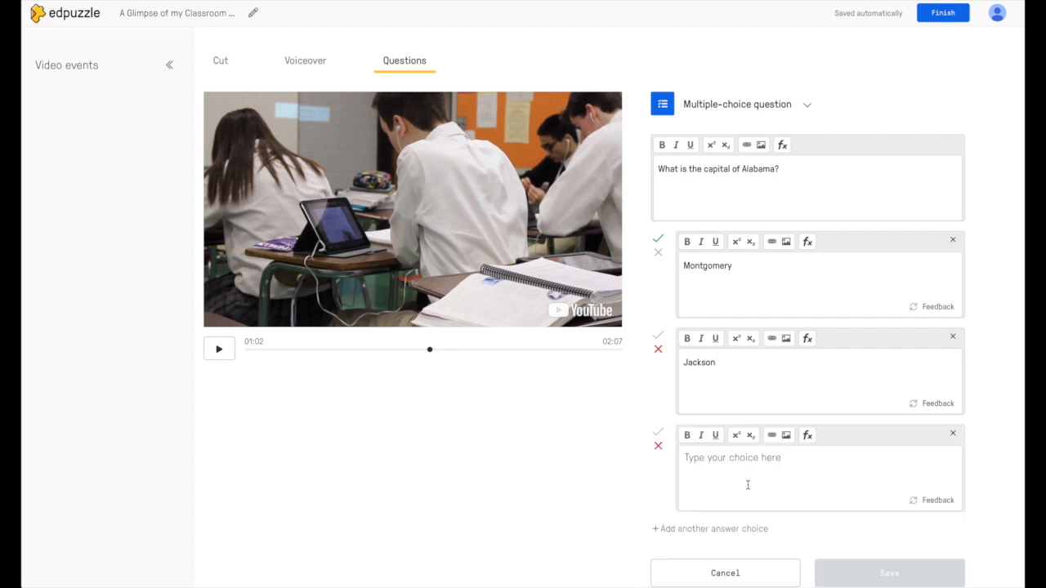
pyautogui.write('Atal')
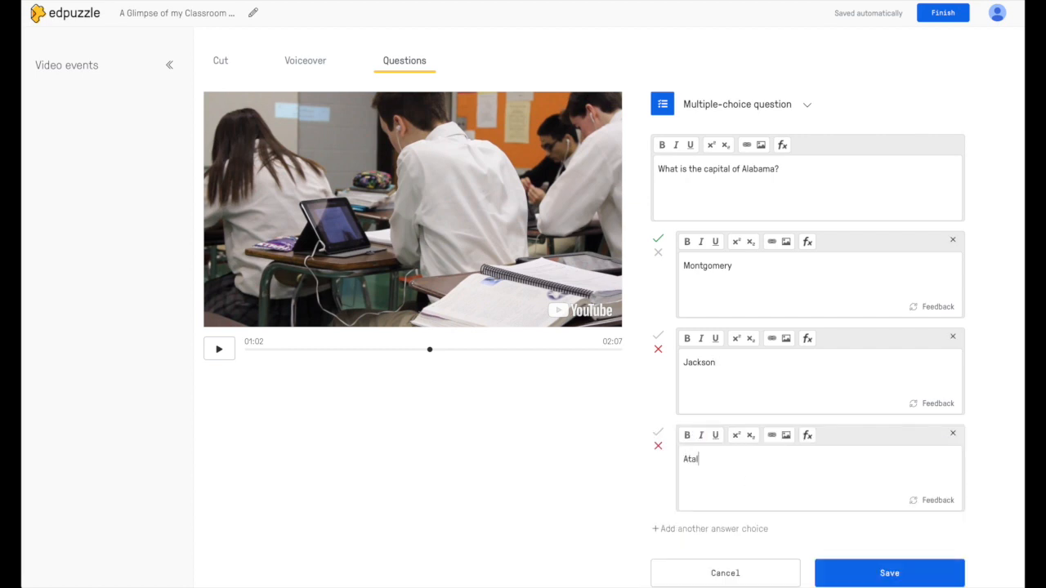
pyautogui.press('BackSpace')
pyautogui.write('lanta')
pyautogui.scroll(-1, 805, 229)
pyautogui.scroll(1, 805, 229)
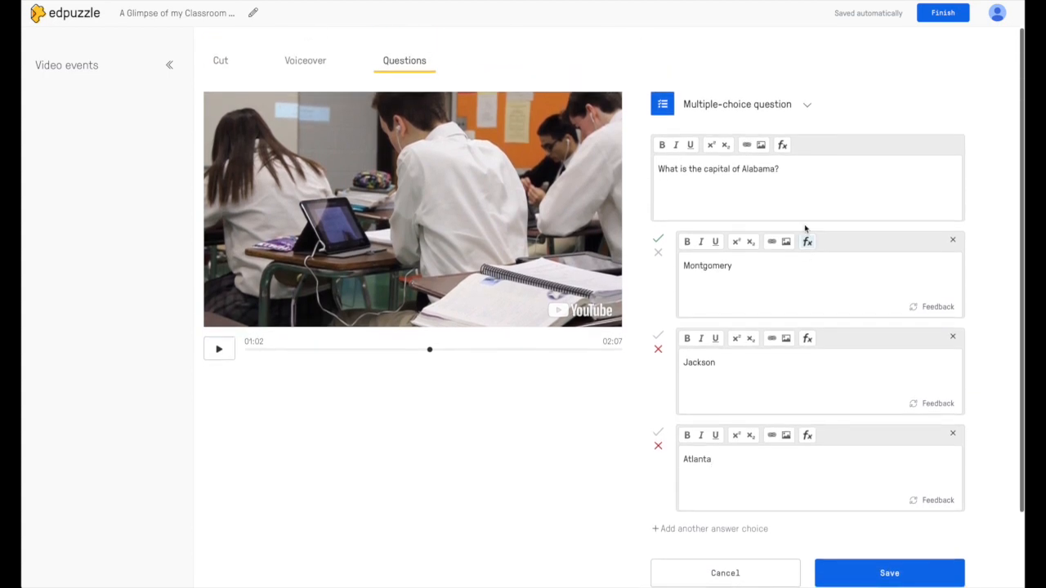
pyautogui.click(807, 118)
pyautogui.click(806, 117)
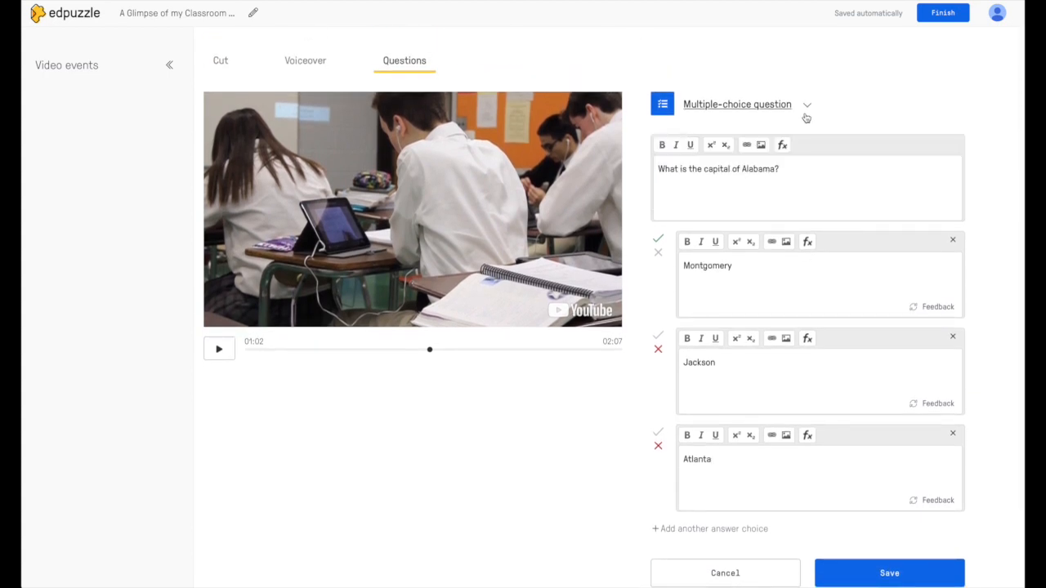
pyautogui.scroll(-2, 810, 203)
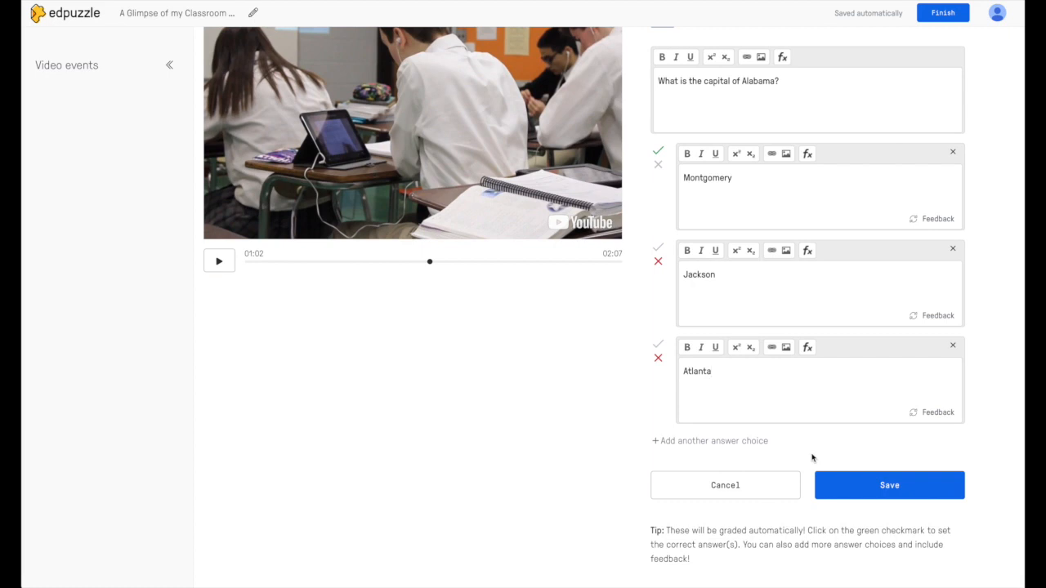
pyautogui.click(838, 477)
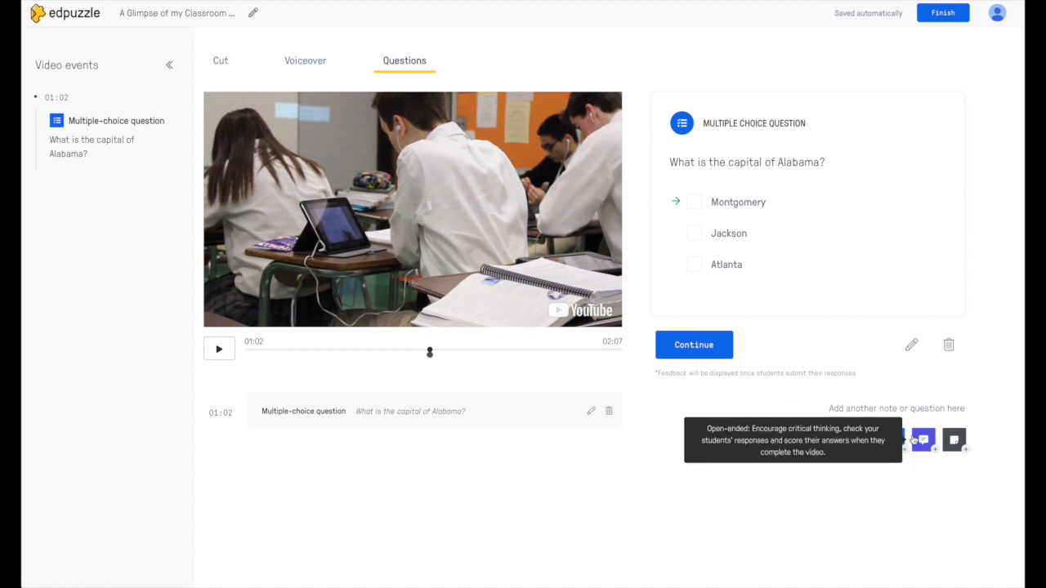
# Step: Delete the Alabama capital multiple-choice question
pyautogui.click(950, 345)
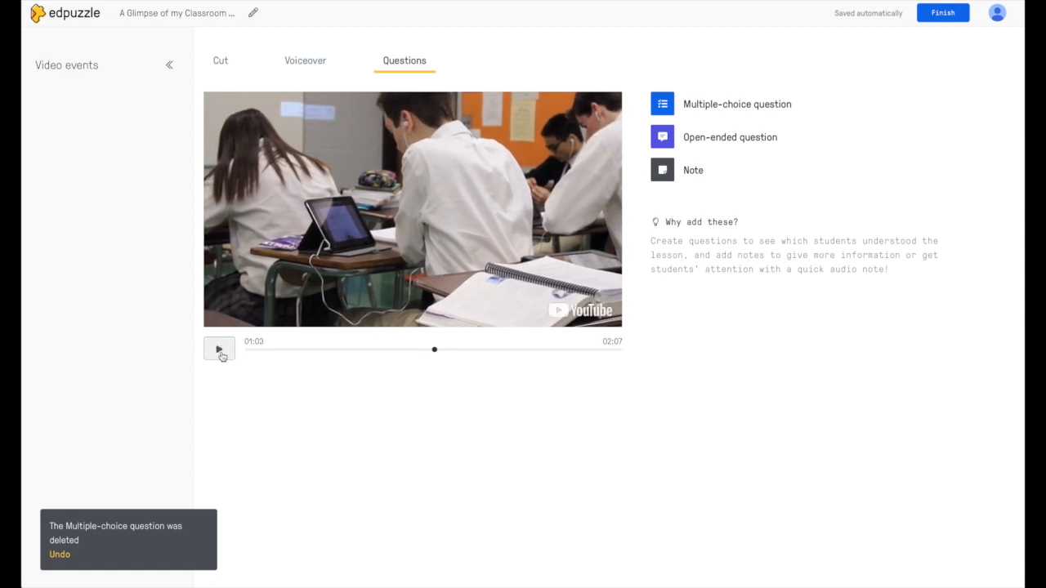
# Step: Add and save the open-ended question 'What is the first process in photosynthesis?' at 01:04
pyautogui.click(699, 139)
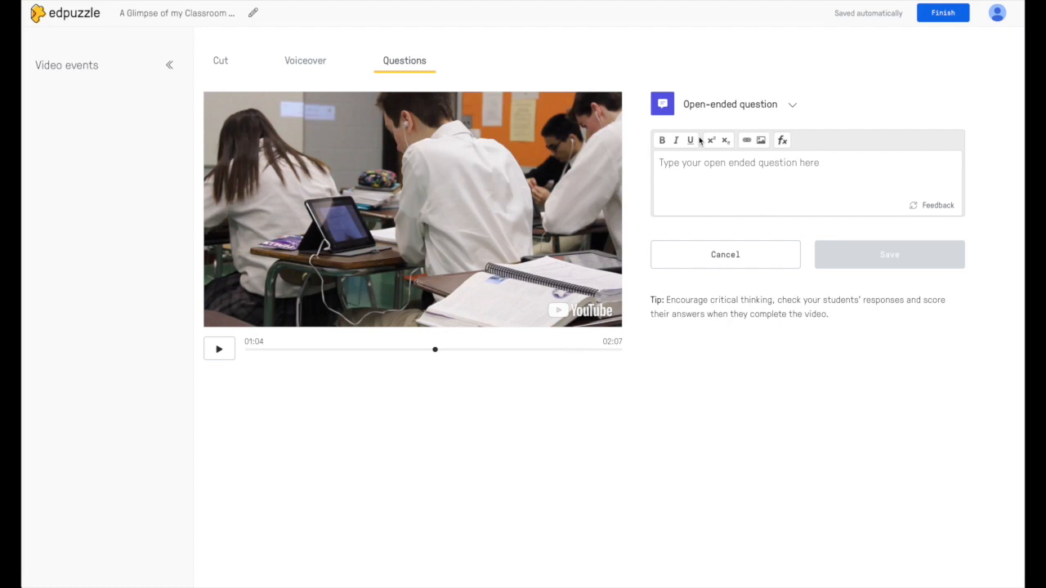
pyautogui.click(704, 174)
pyautogui.write('What ')
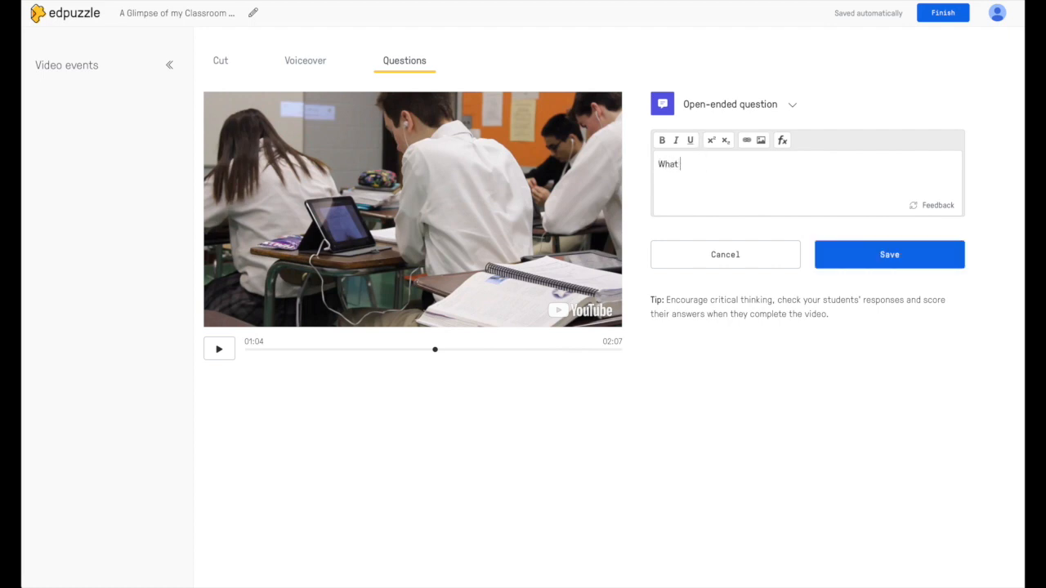
pyautogui.write('is the first process in photo')
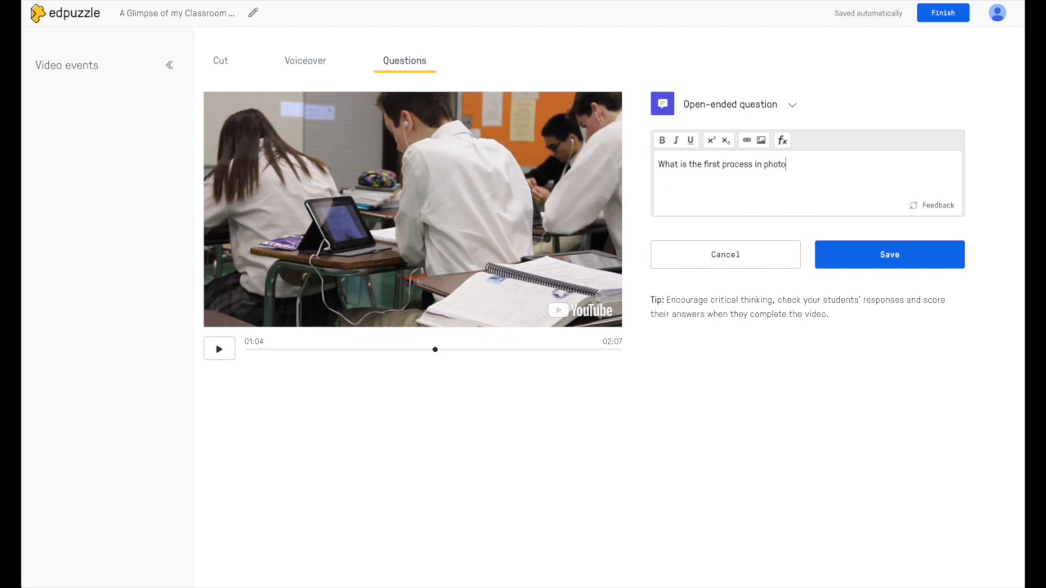
pyautogui.write('synthesis?')
pyautogui.click(838, 254)
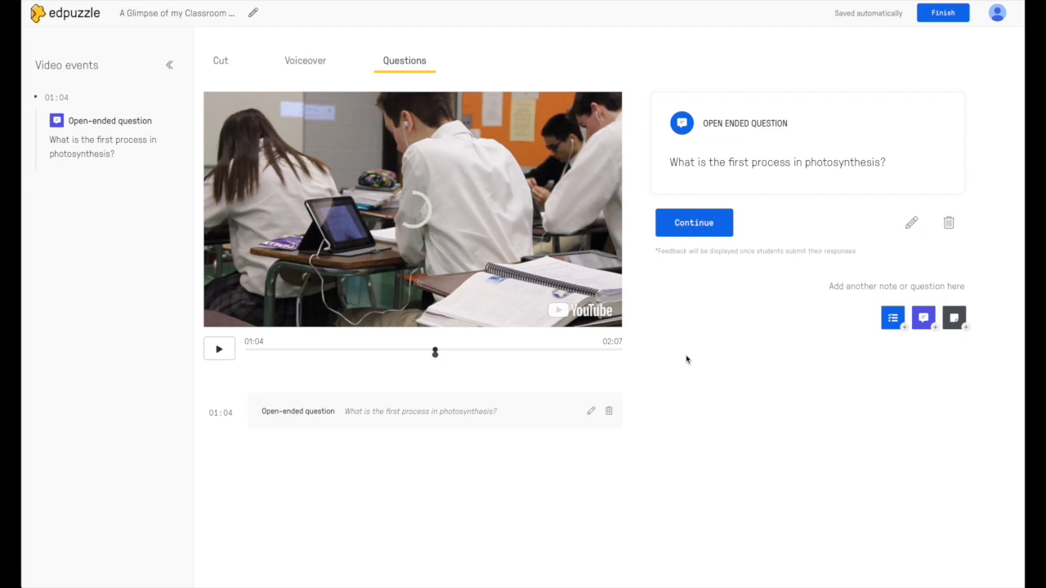
pyautogui.click(961, 325)
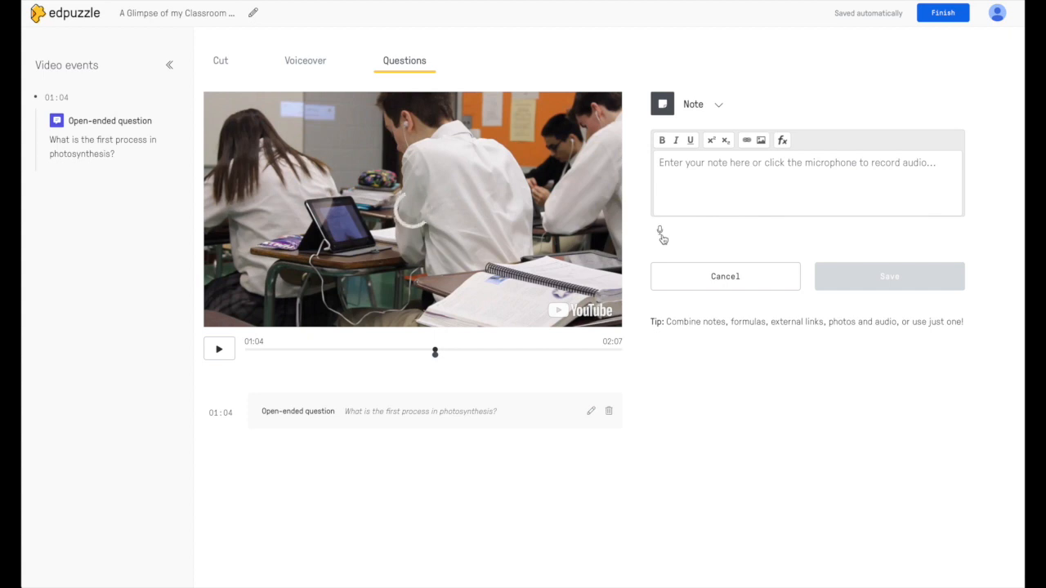
pyautogui.click(701, 273)
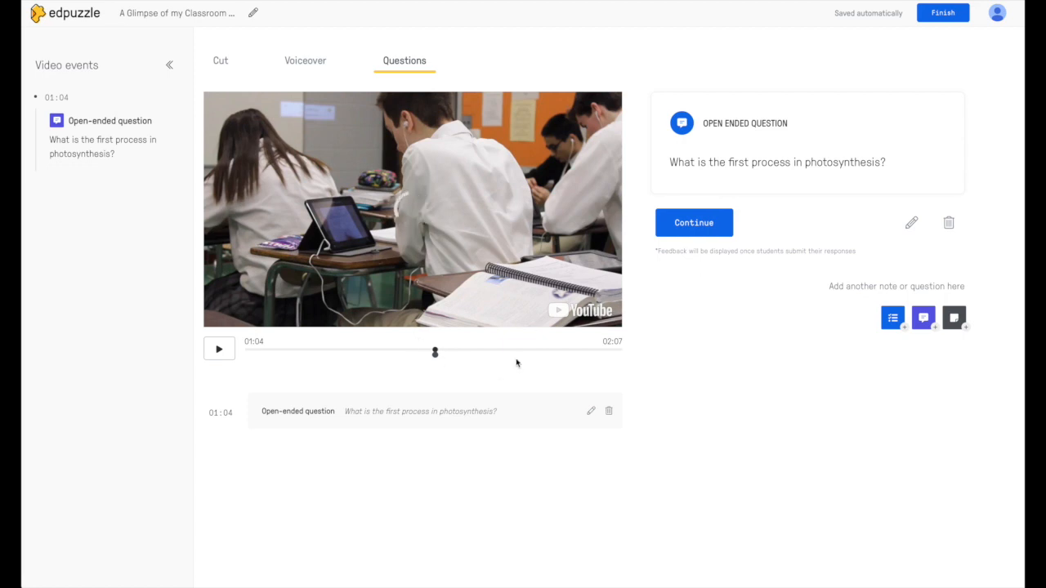
# Step: Rename the video to 'Section 7.1 Algebra 1' and finish editing
pyautogui.click(254, 17)
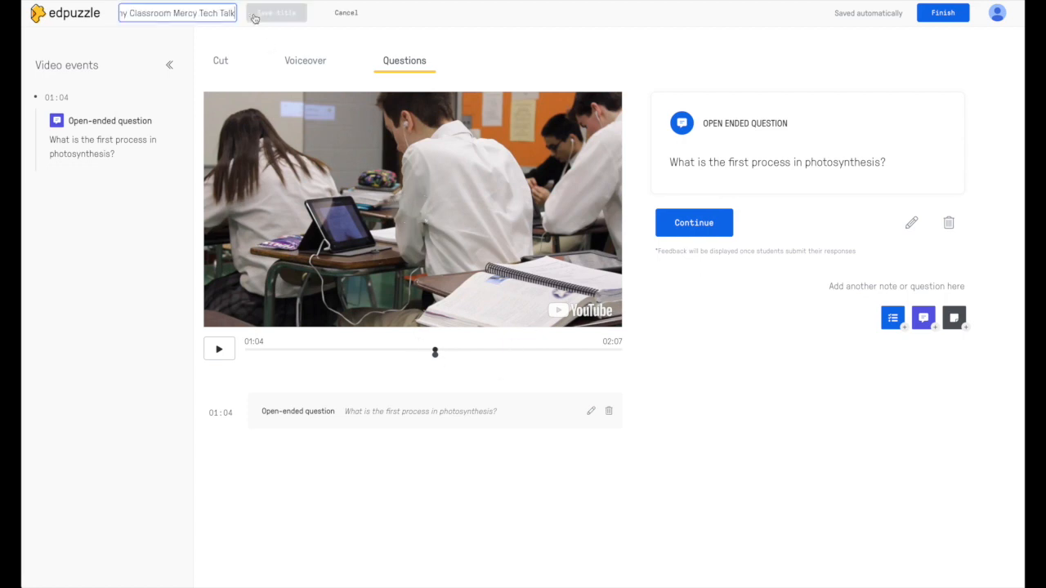
pyautogui.tripleClick(208, 14)
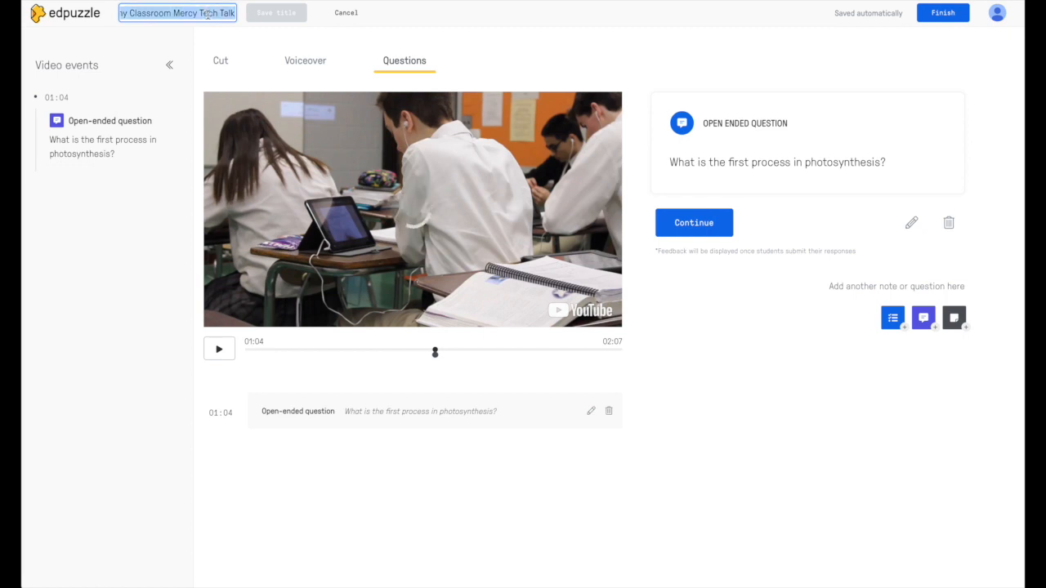
pyautogui.press('BackSpace')
pyautogui.write('Section 7.1 Algebra 1')
pyautogui.click(288, 7)
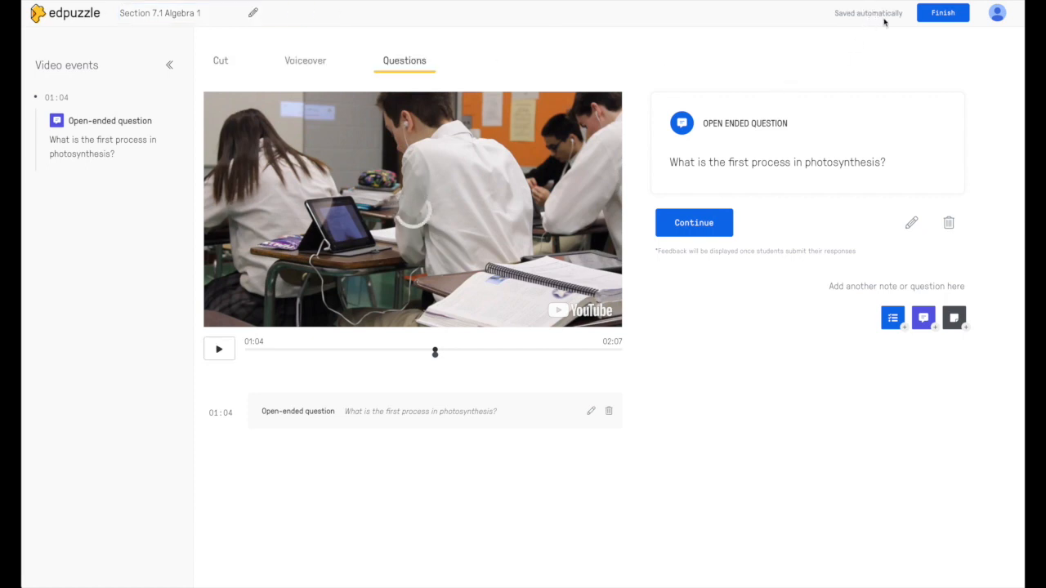
pyautogui.click(941, 14)
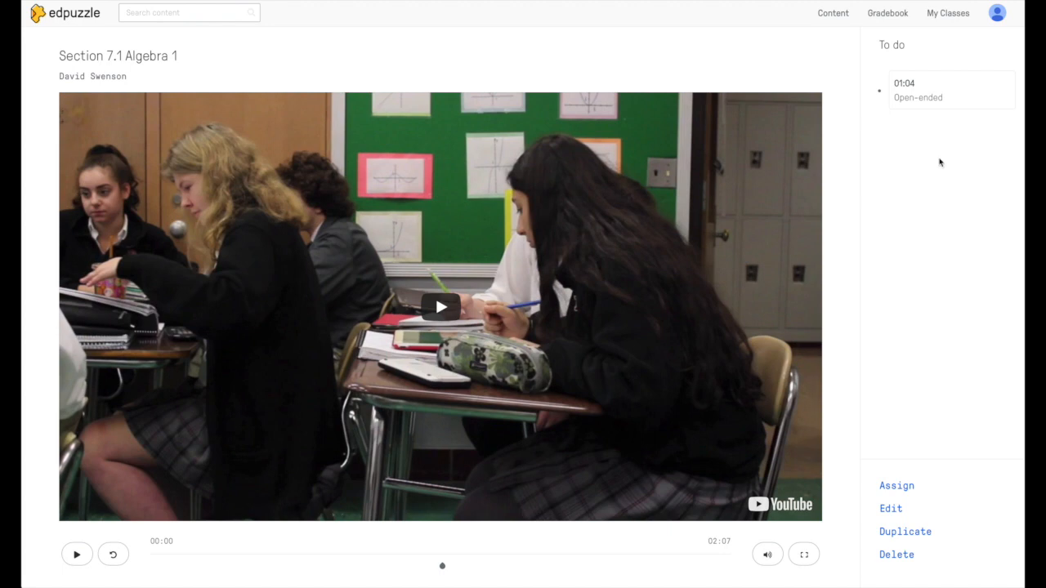
# Step: Go to My Classes to view the 6th Hour Precalculus assignments, including Level 7.2 - More Inverse Trig
pyautogui.click(949, 15)
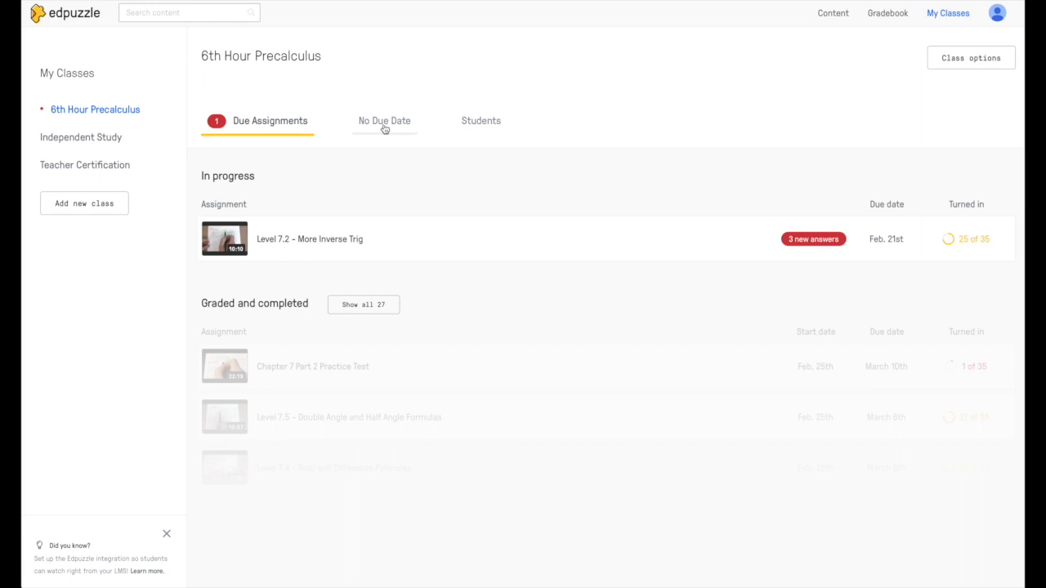
pyautogui.click(105, 208)
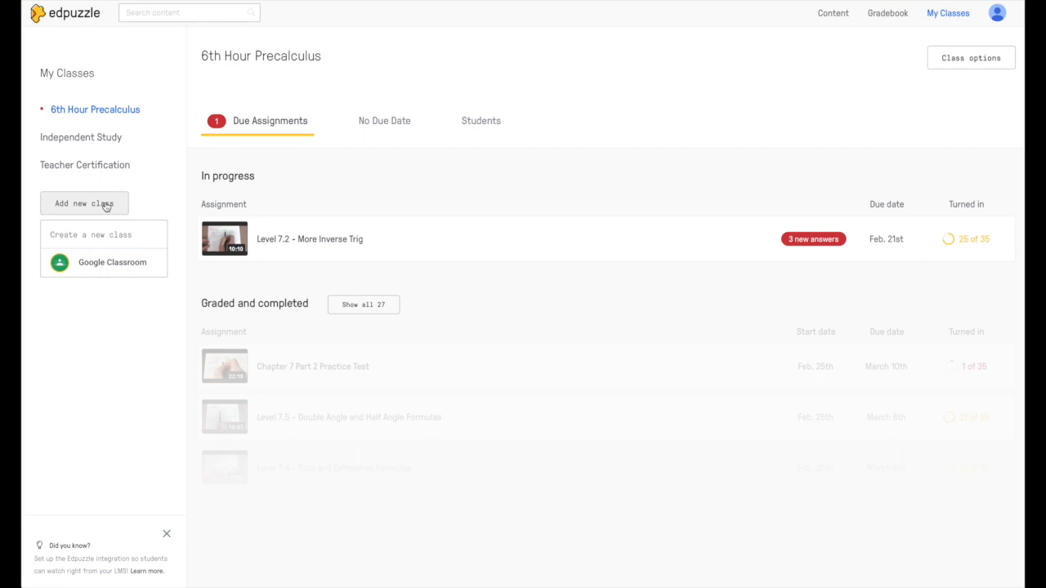
pyautogui.click(116, 264)
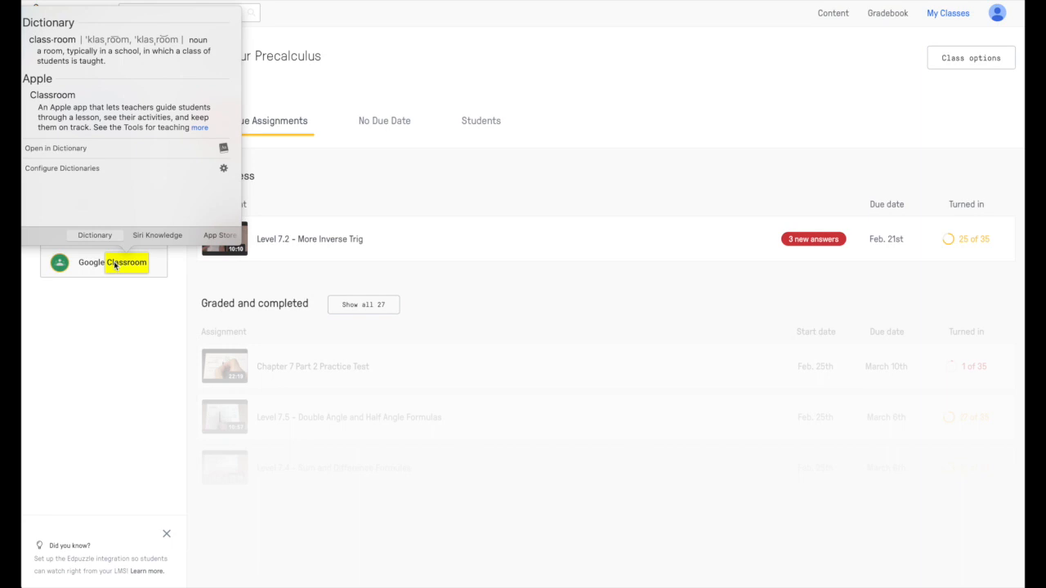
pyautogui.click(127, 309)
pyautogui.click(106, 209)
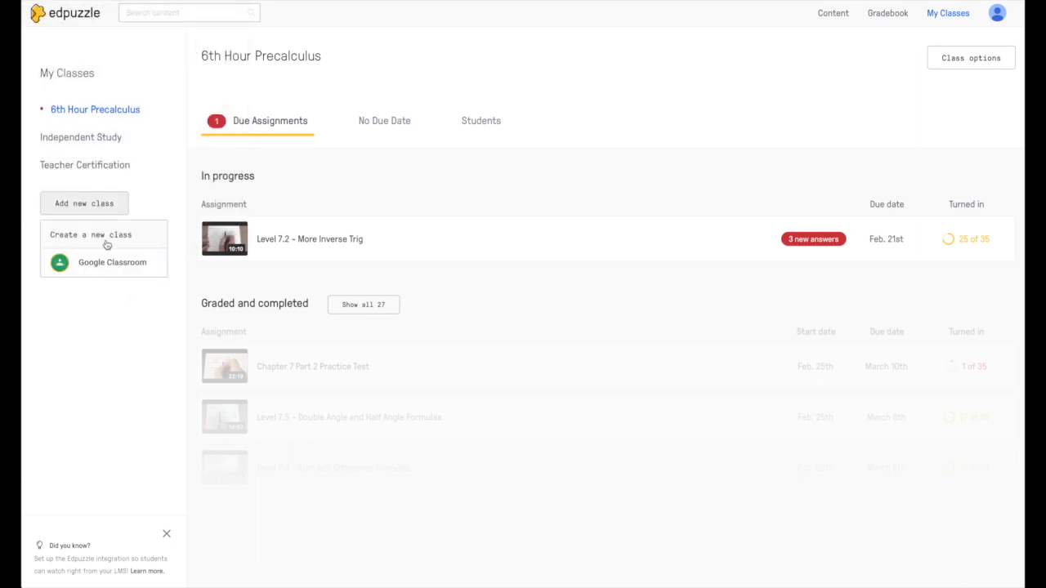
pyautogui.click(107, 263)
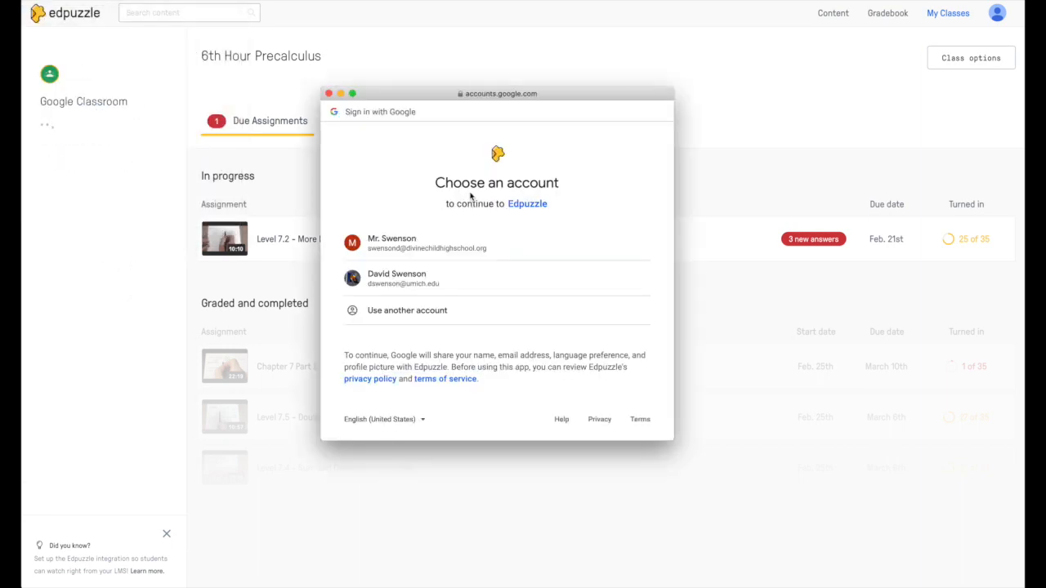
pyautogui.click(470, 243)
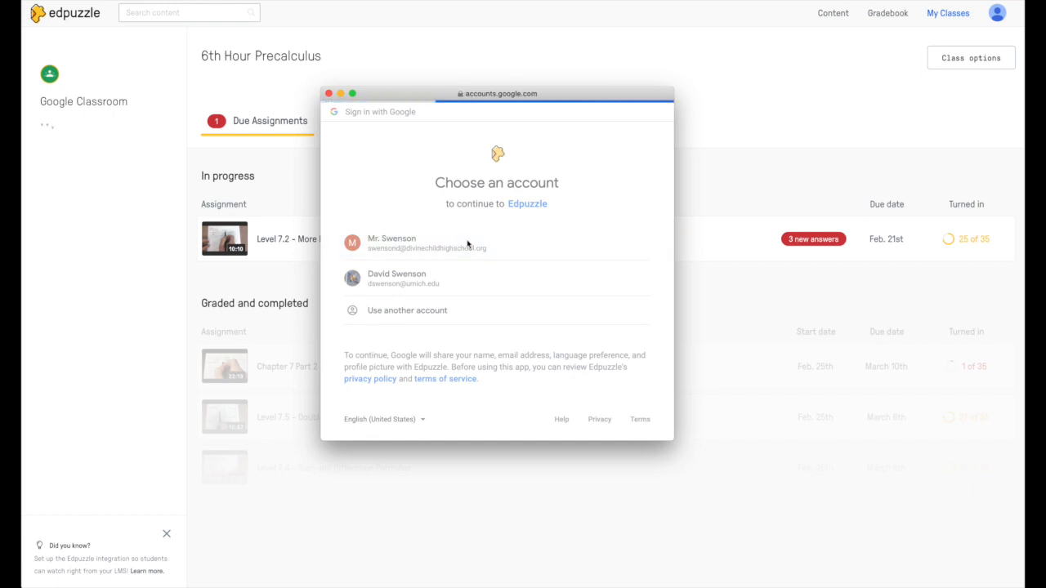
pyautogui.scroll(-2, 493, 367)
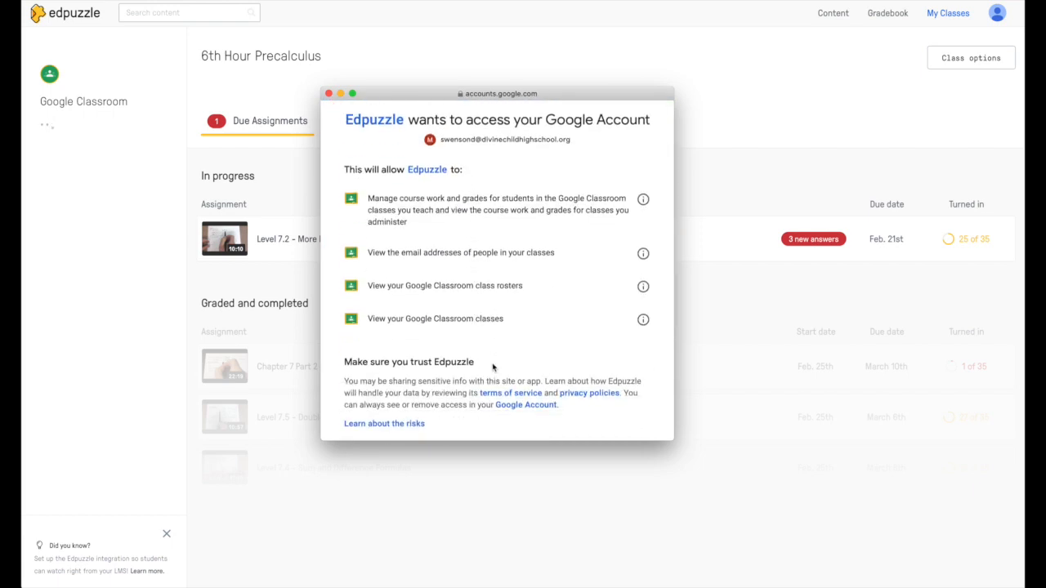
pyautogui.click(328, 93)
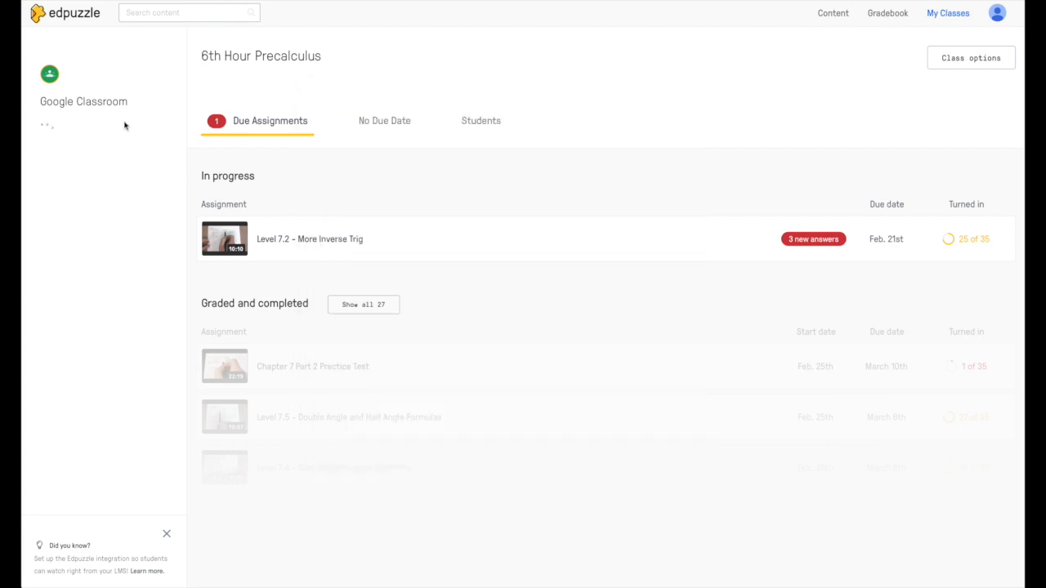
pyautogui.click(103, 190)
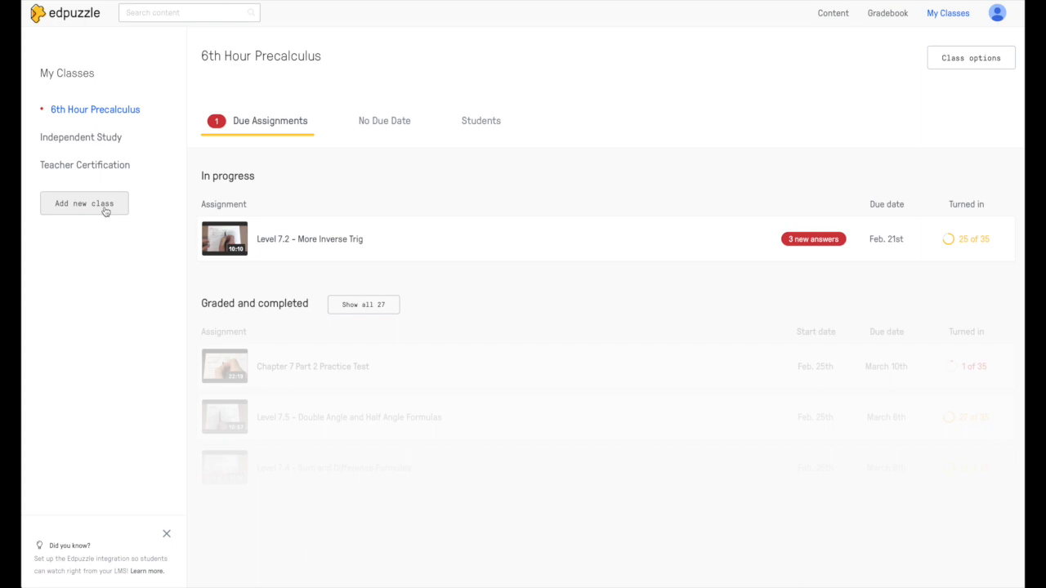
pyautogui.click(104, 209)
pyautogui.click(103, 235)
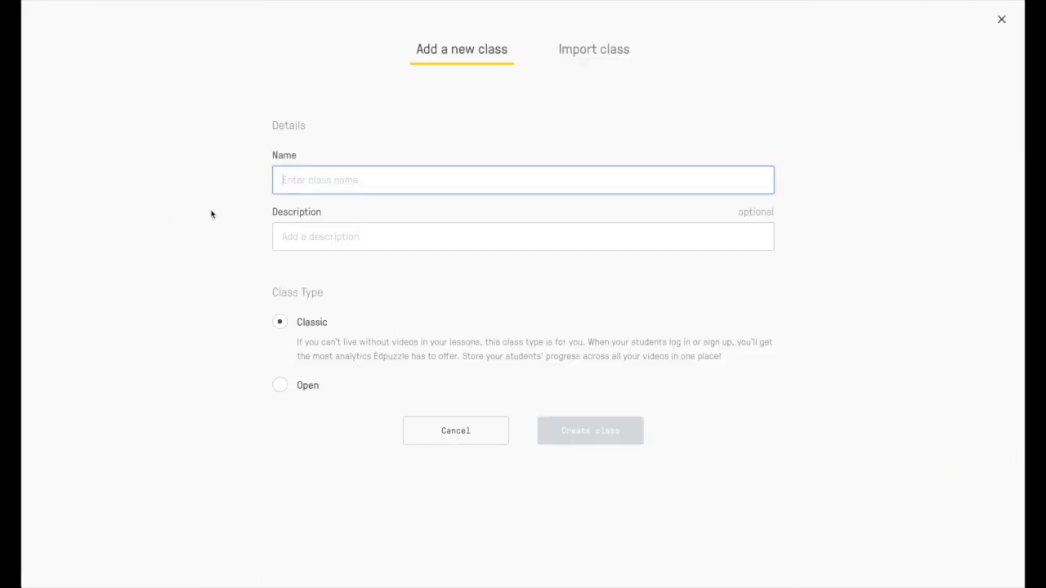
pyautogui.write('Teacher Help')
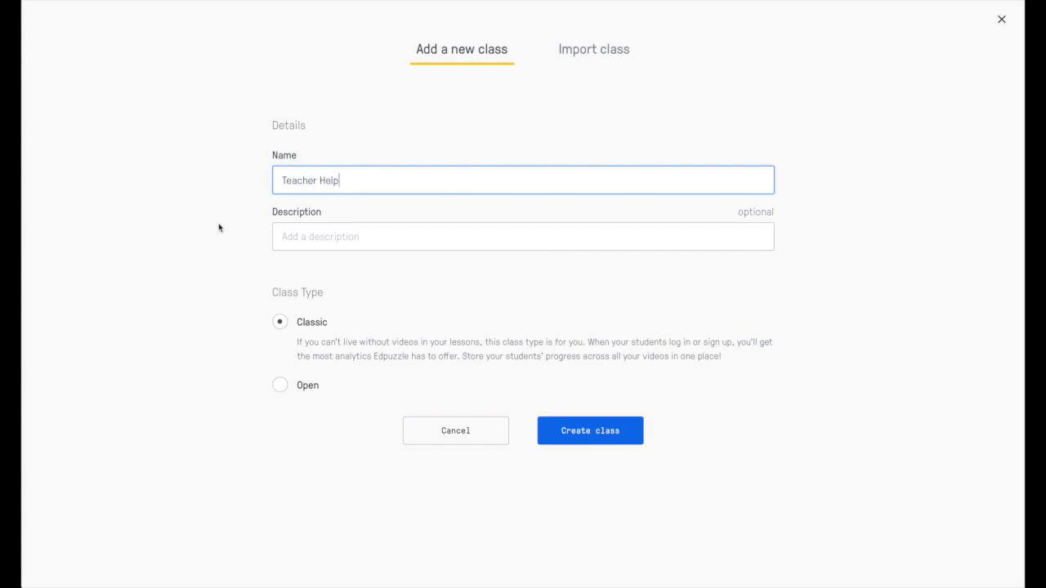
pyautogui.click(316, 245)
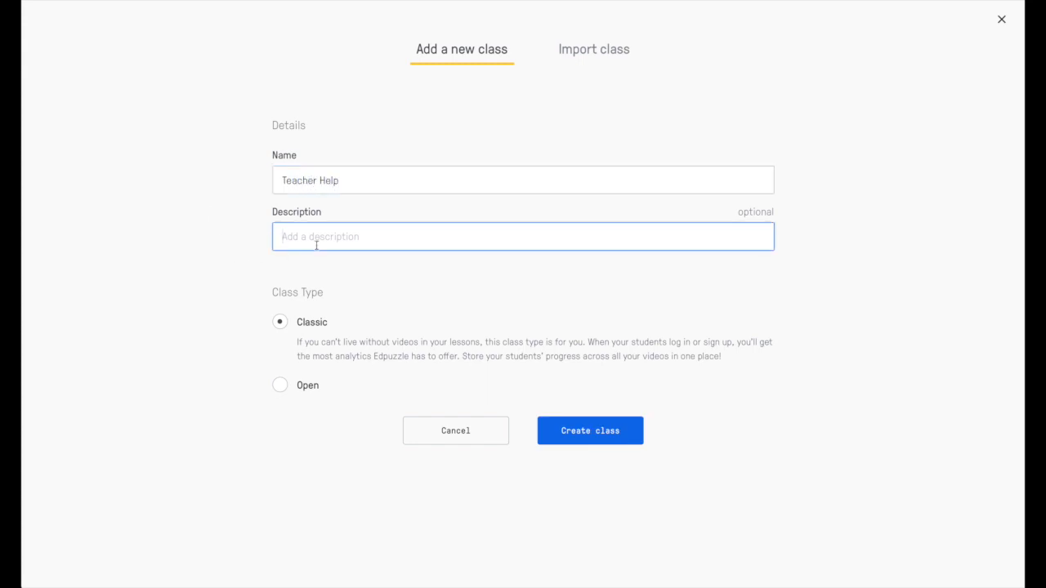
pyautogui.write('Guide for EdPuzzle')
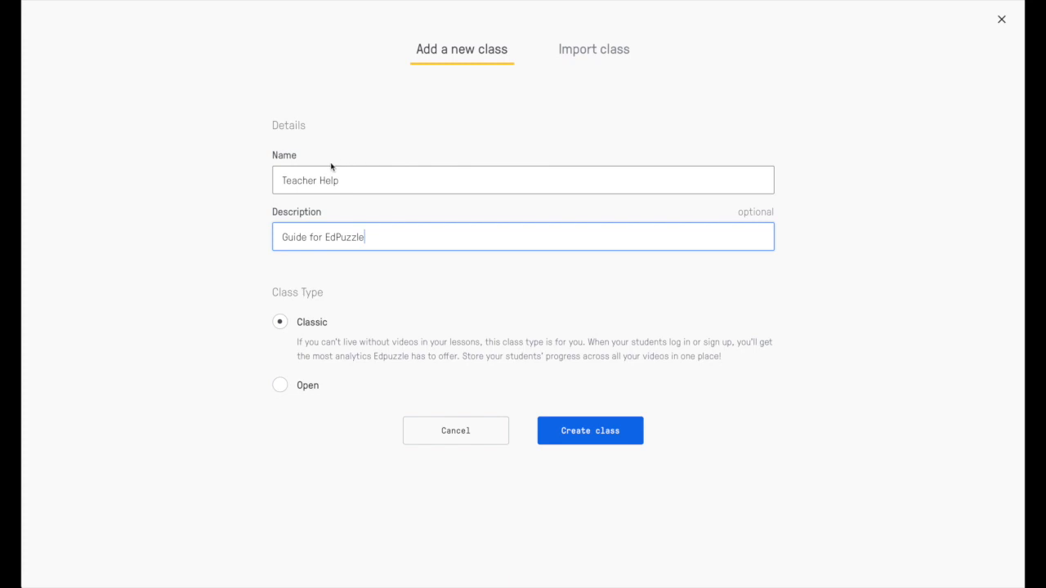
pyautogui.click(456, 429)
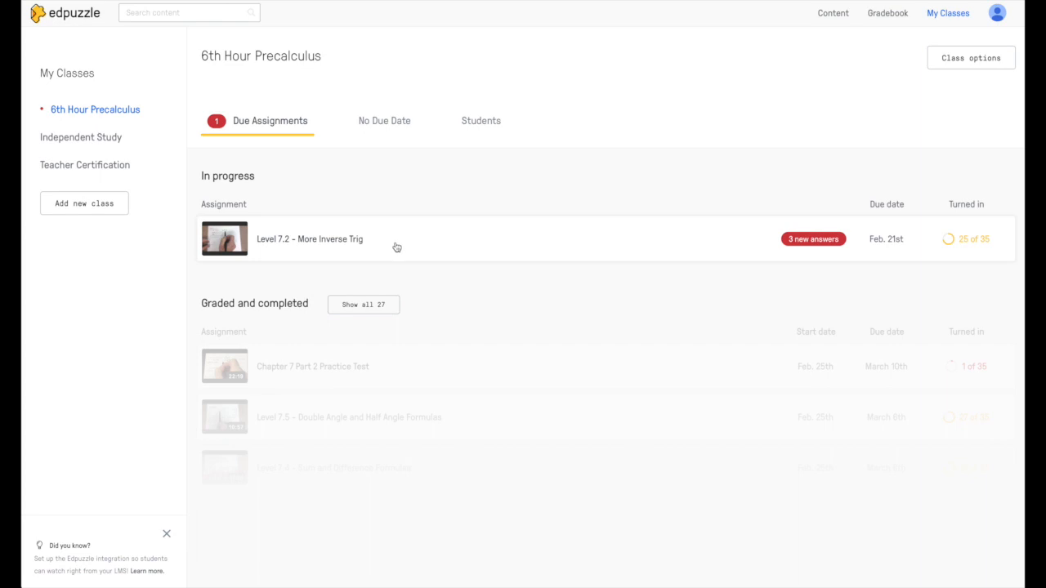
# Step: Show all 27 graded and completed assignments and open Level 7.2 - More Inverse Trig
pyautogui.click(368, 310)
pyautogui.scroll(-4, 381, 395)
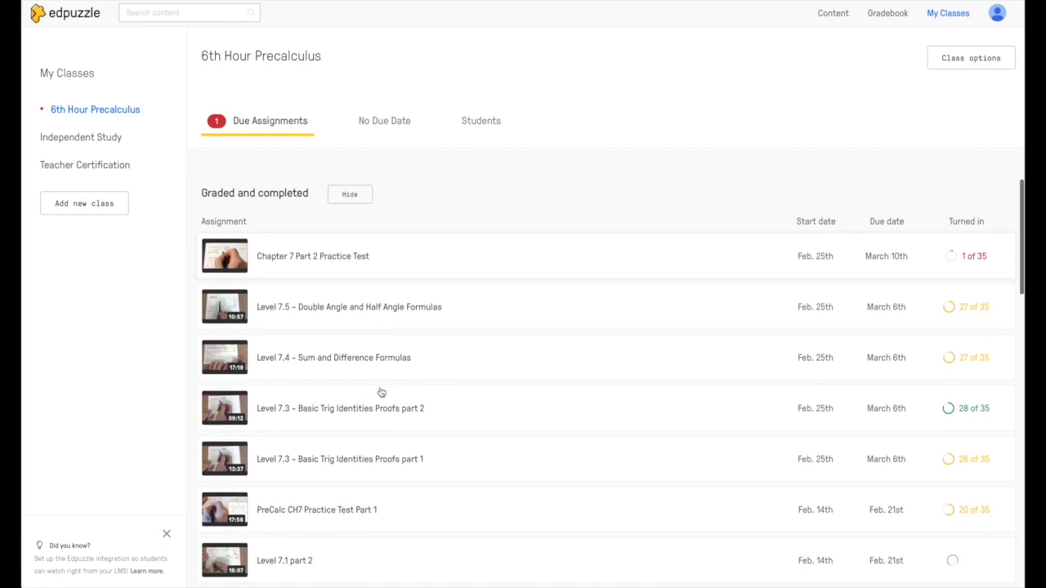
pyautogui.scroll(-2, 381, 393)
pyautogui.scroll(5, 381, 394)
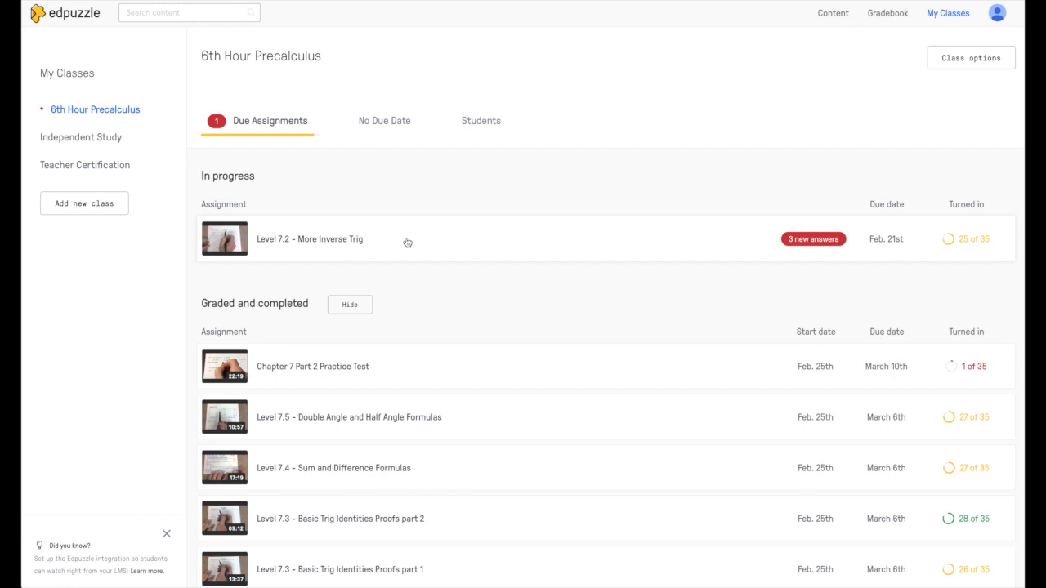
pyautogui.click(407, 242)
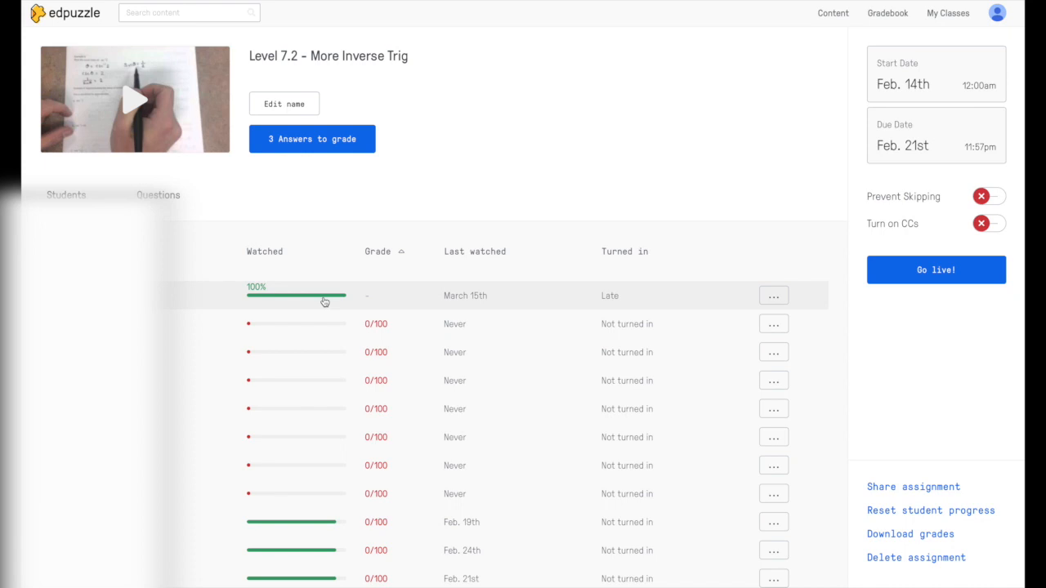
# Step: Scroll the Level 7.2 student list and open a fully graded student's detailed results
pyautogui.scroll(-3, 317, 534)
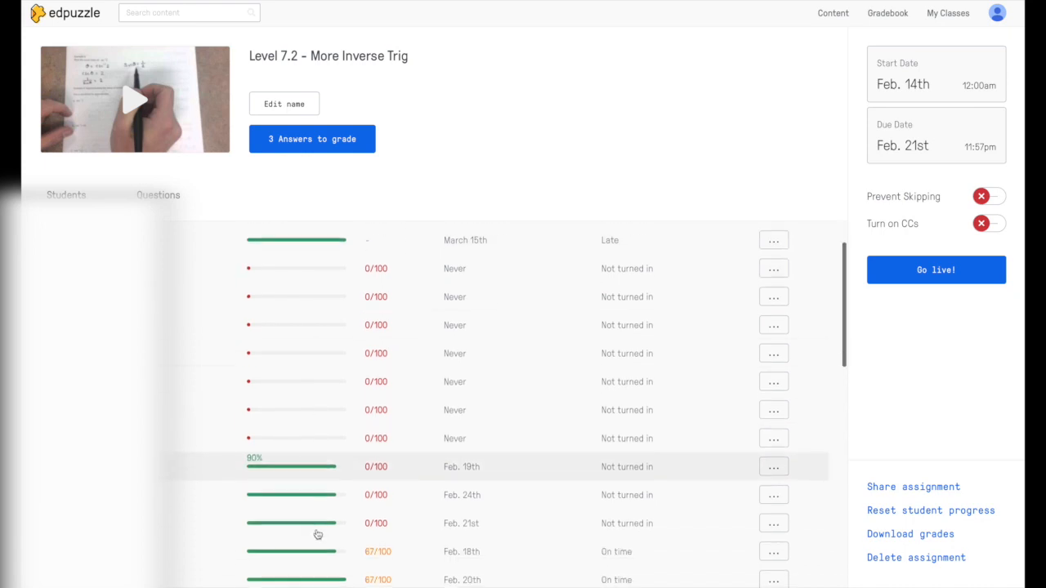
pyautogui.scroll(-2, 317, 400)
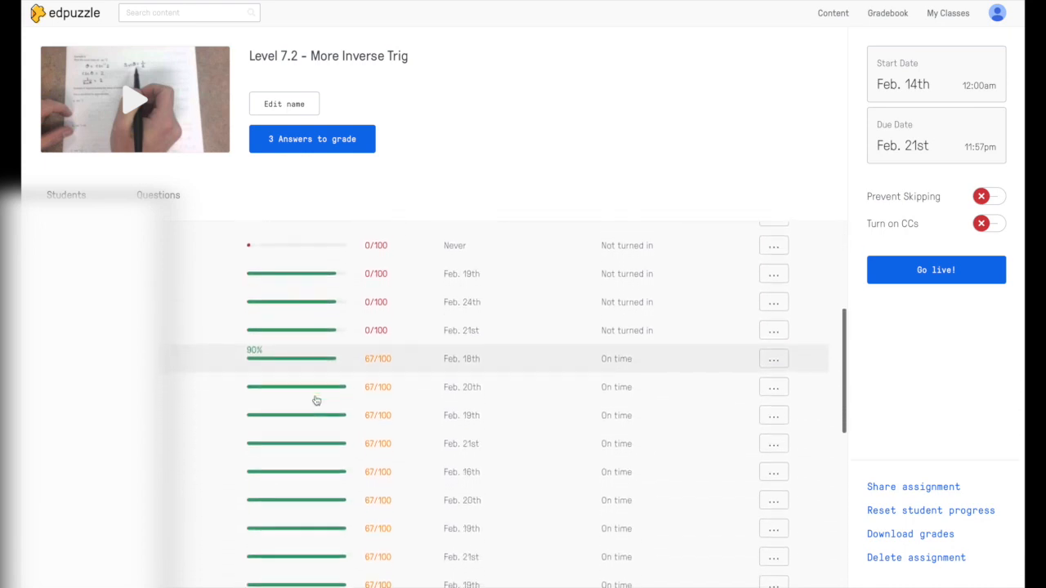
pyautogui.scroll(-2, 318, 434)
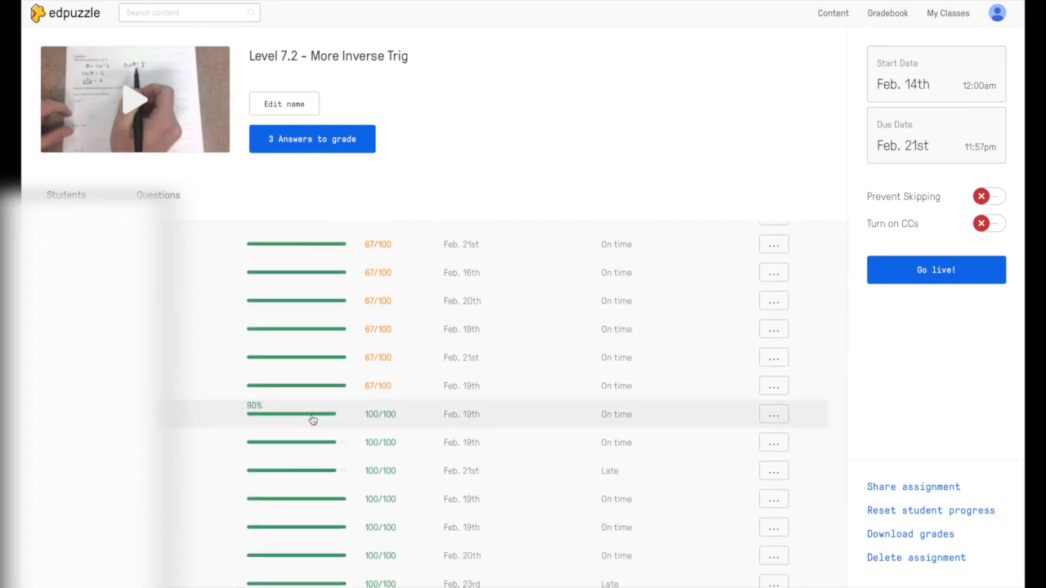
pyautogui.click(313, 419)
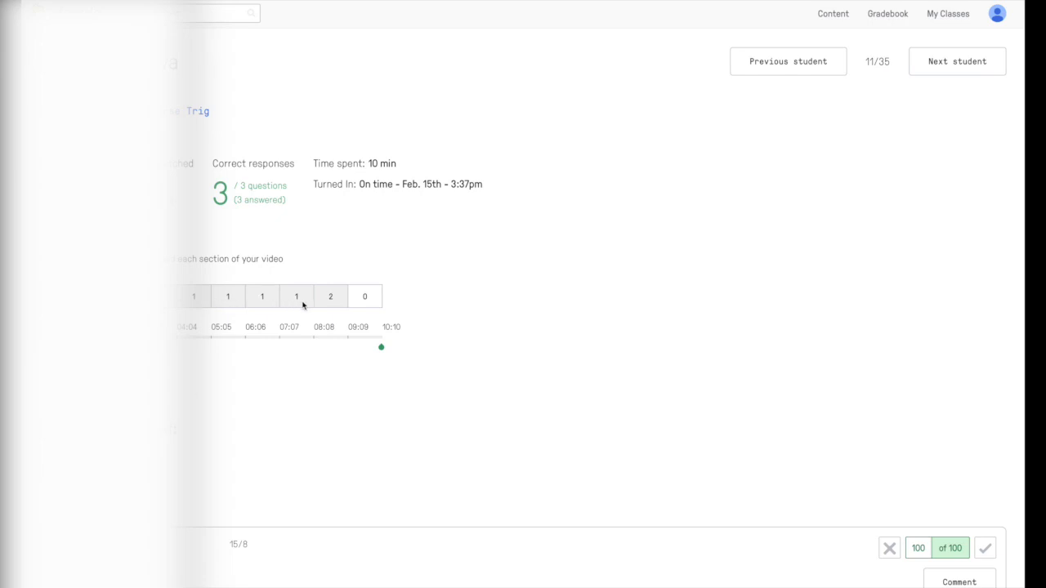
# Step: Look through that student's answers, then go back to the Level 7.2 assignment overview
pyautogui.scroll(-2, 332, 382)
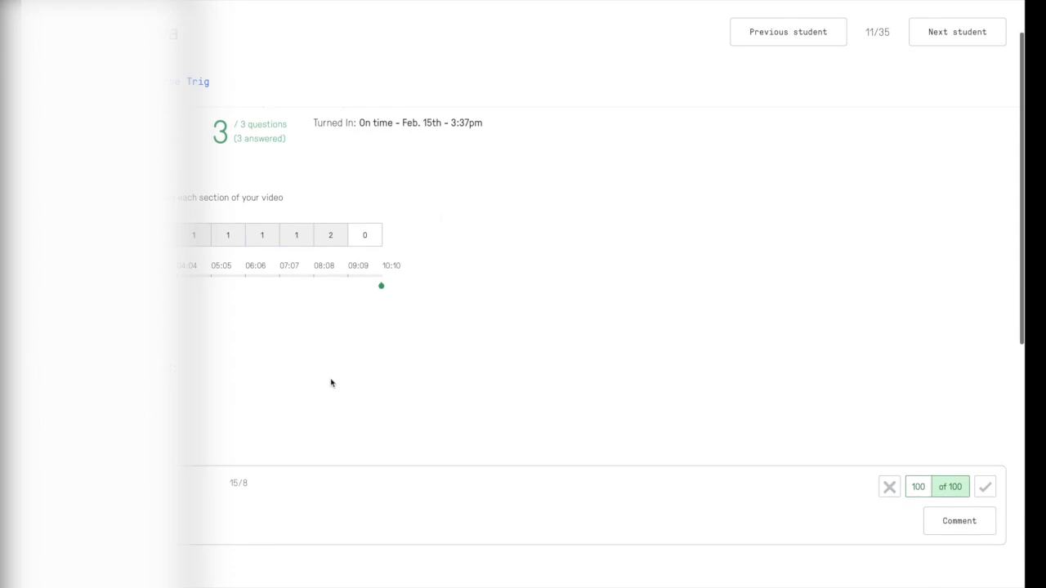
pyautogui.scroll(-5, 361, 479)
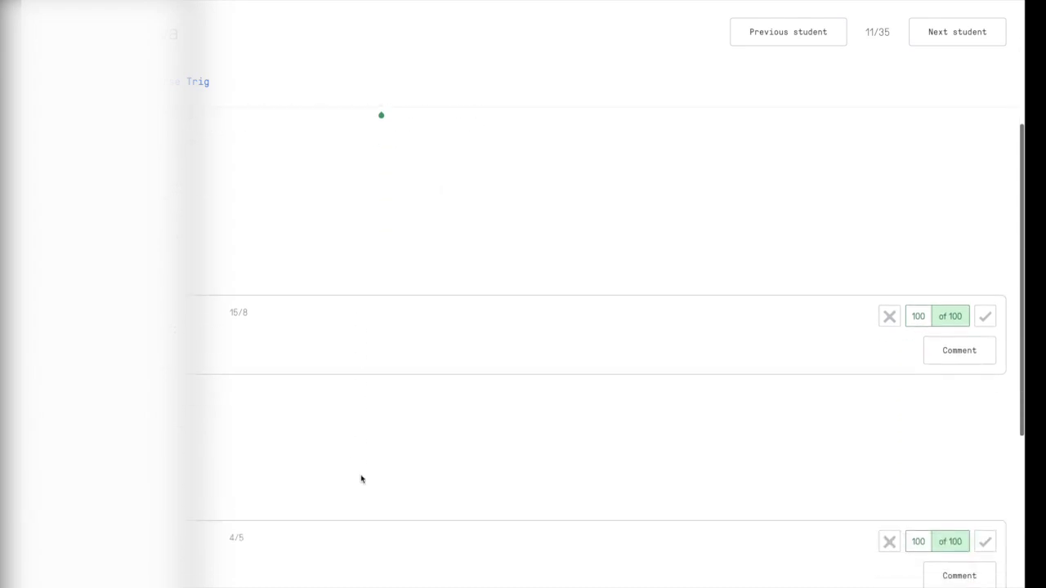
pyautogui.scroll(6, 361, 479)
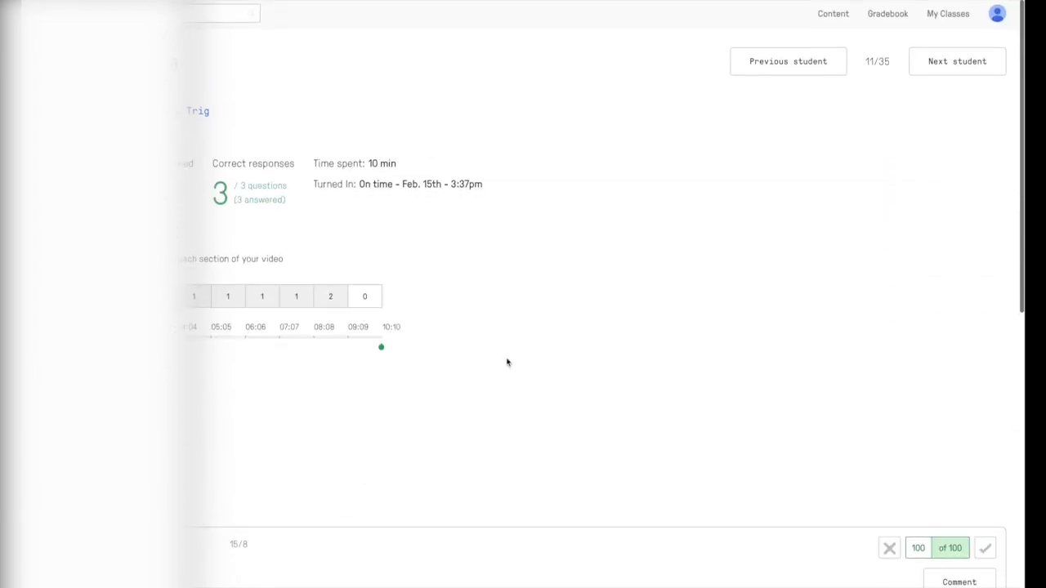
pyautogui.hotkey('alt', 'Left')
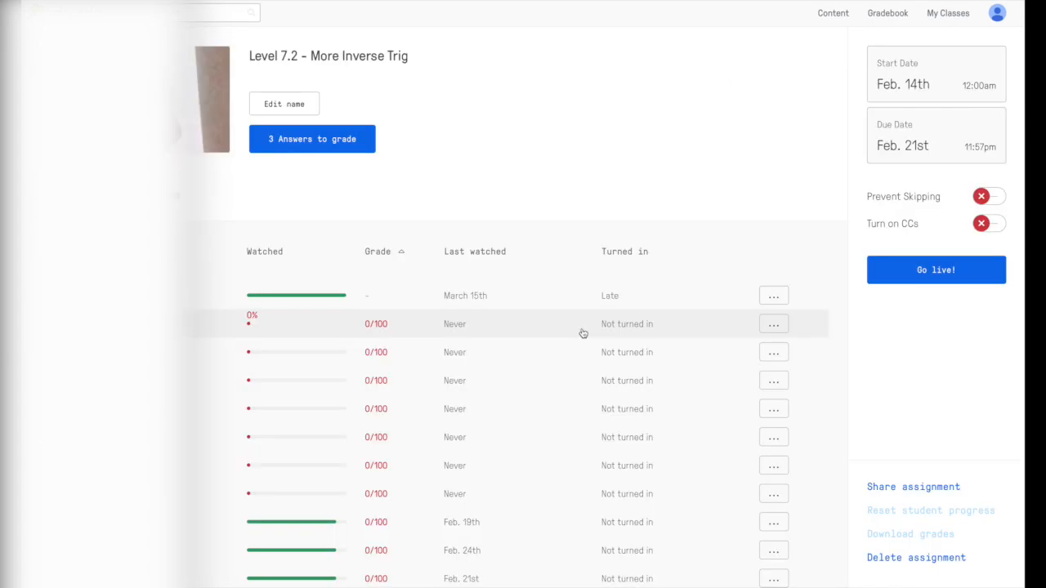
# Step: Award 100 to each of the three answers to grade: '15/8', '4/5' and 'No solution'
pyautogui.click(371, 147)
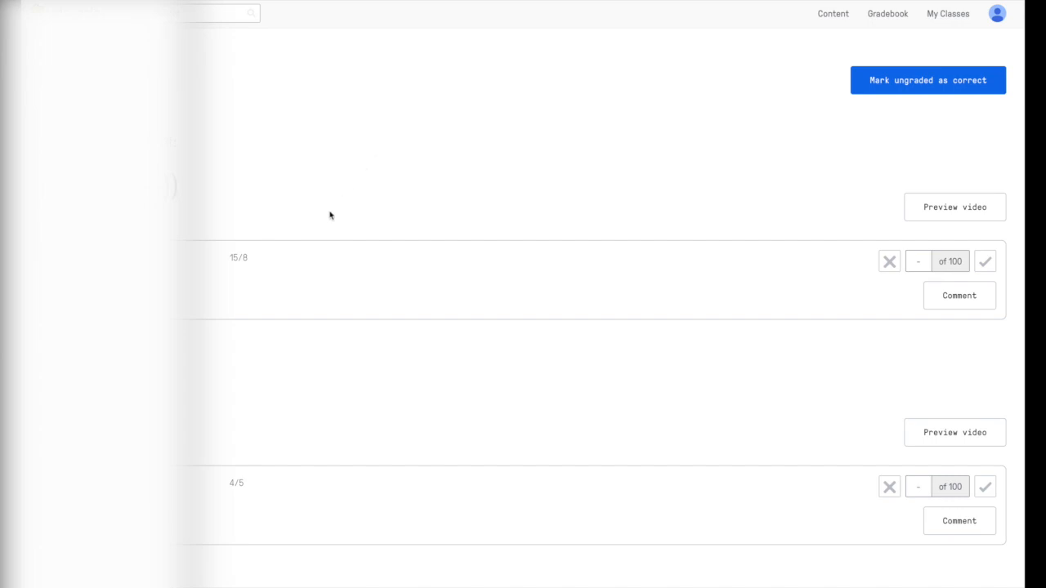
pyautogui.click(986, 262)
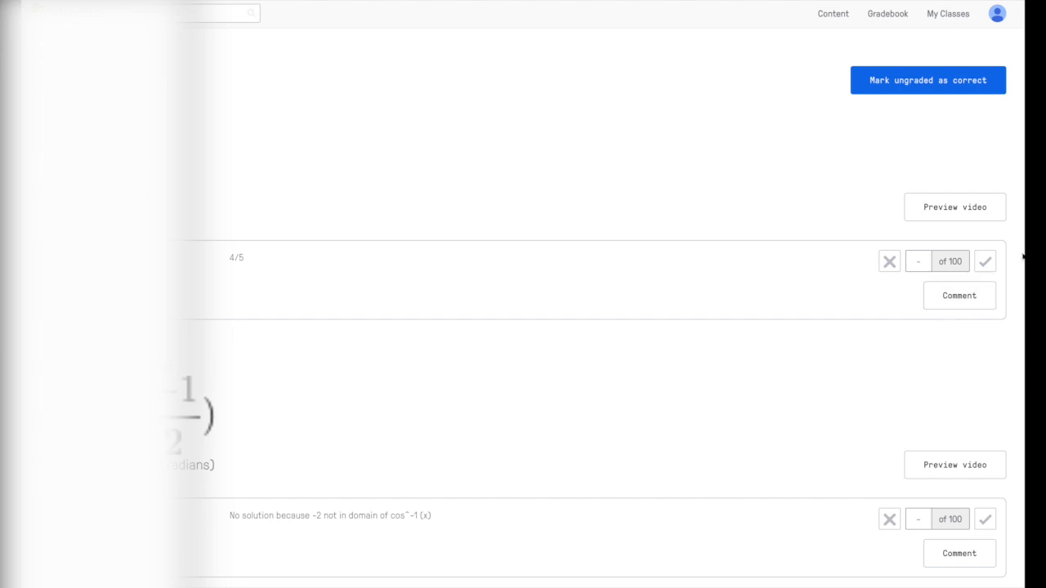
pyautogui.click(987, 263)
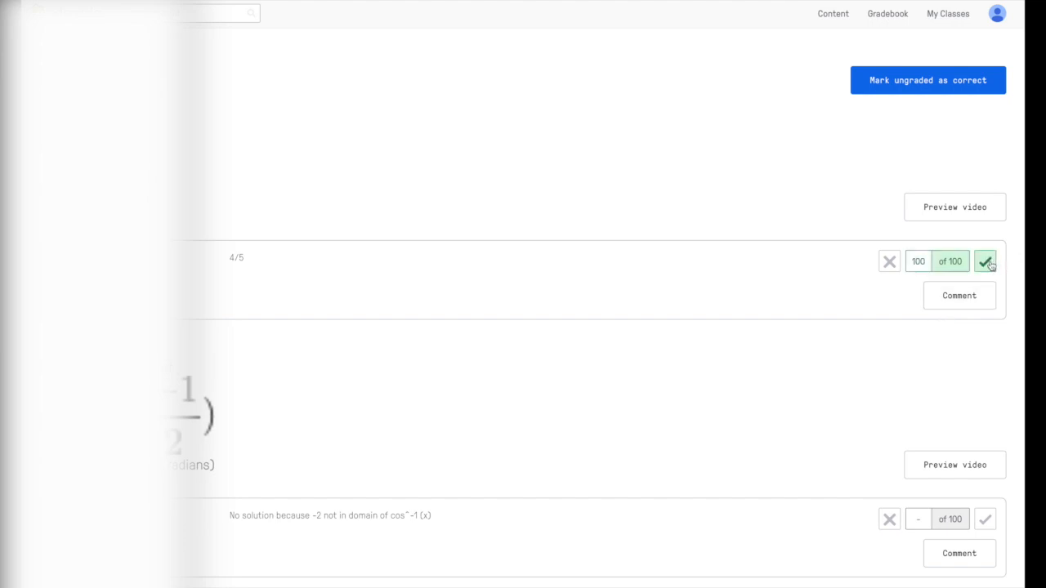
pyautogui.click(984, 296)
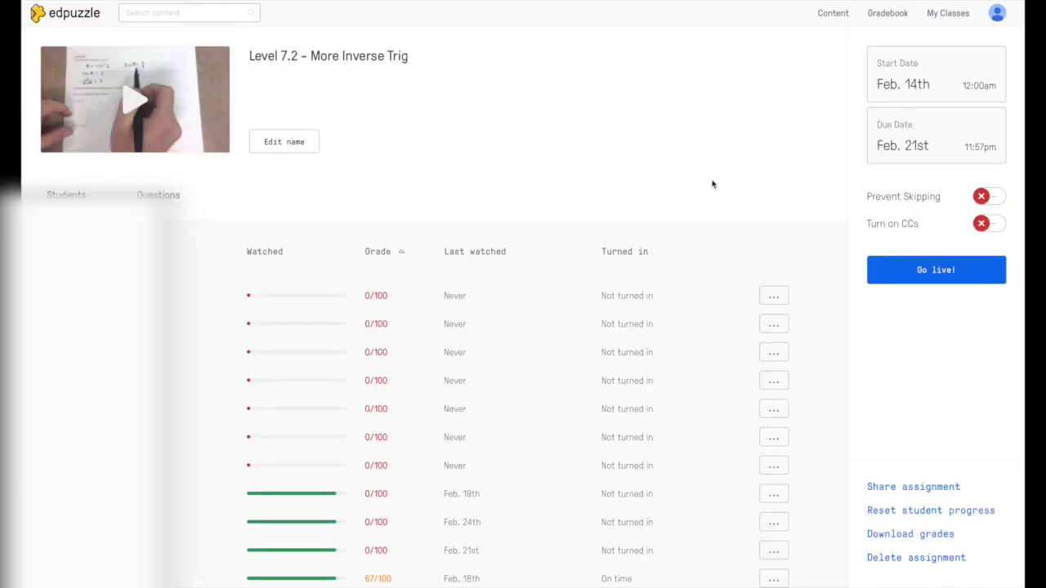
# Step: Review per-question correct counts on the Questions tab, then open the 6th Hour Precalculus Gradebook
pyautogui.click(160, 199)
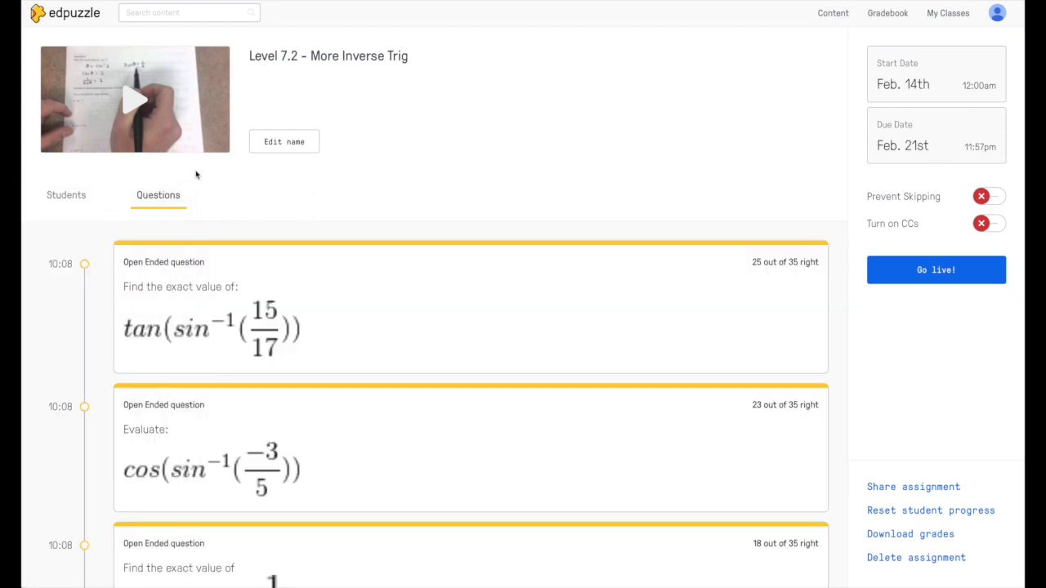
pyautogui.scroll(-1, 407, 222)
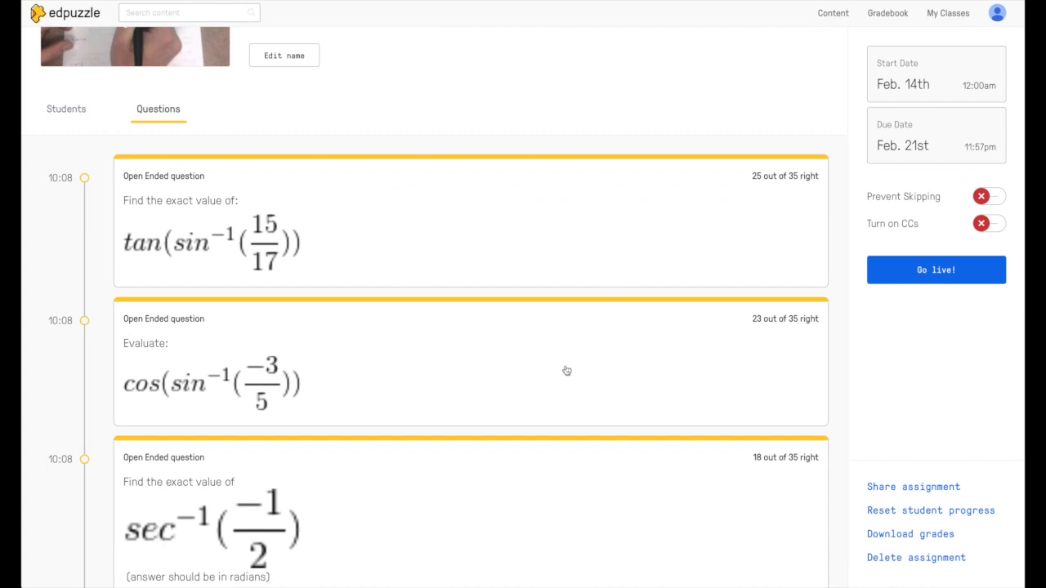
pyautogui.scroll(-1, 565, 369)
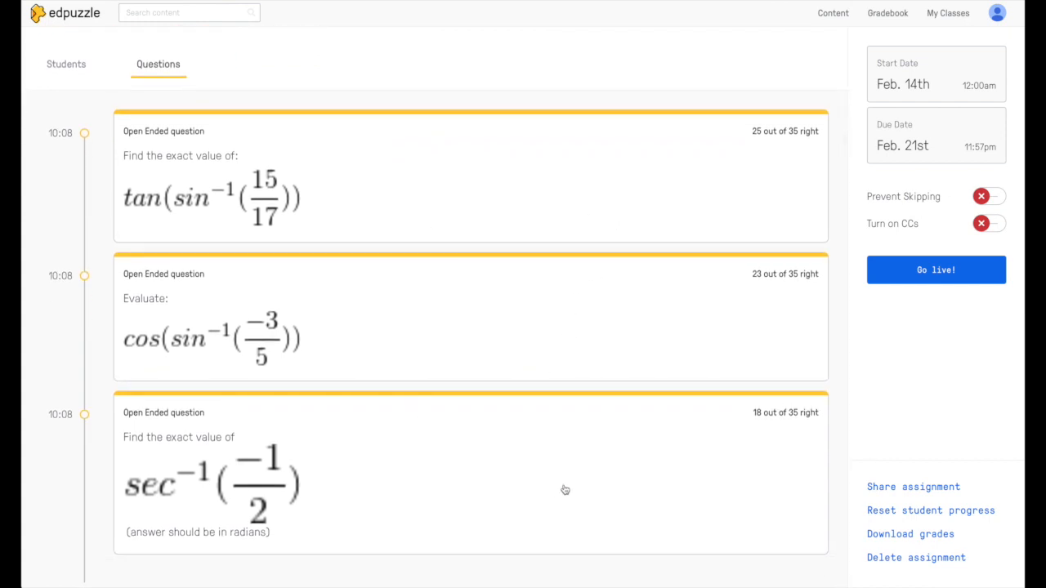
pyautogui.scroll(2, 694, 233)
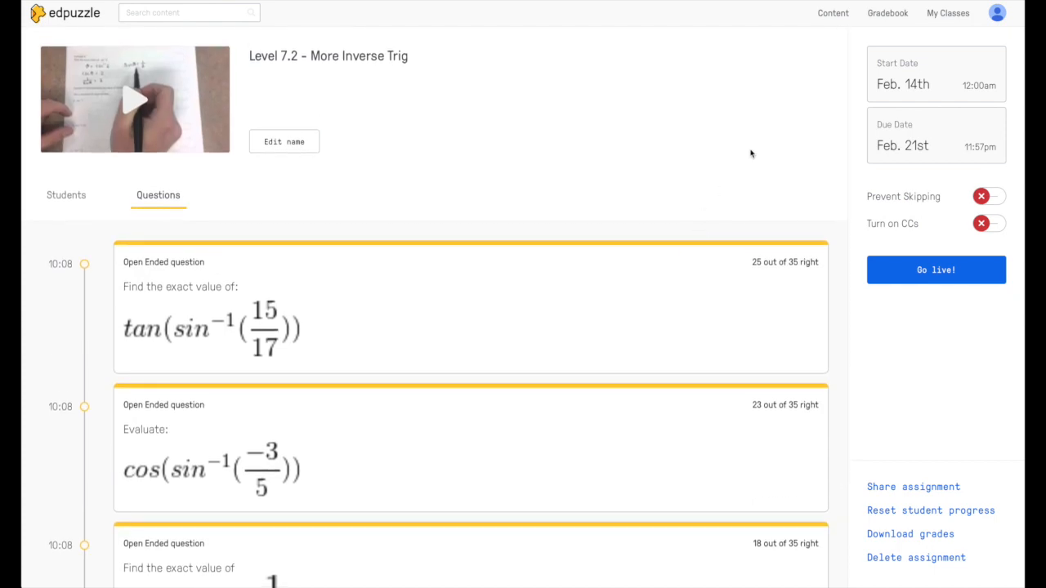
pyautogui.click(878, 20)
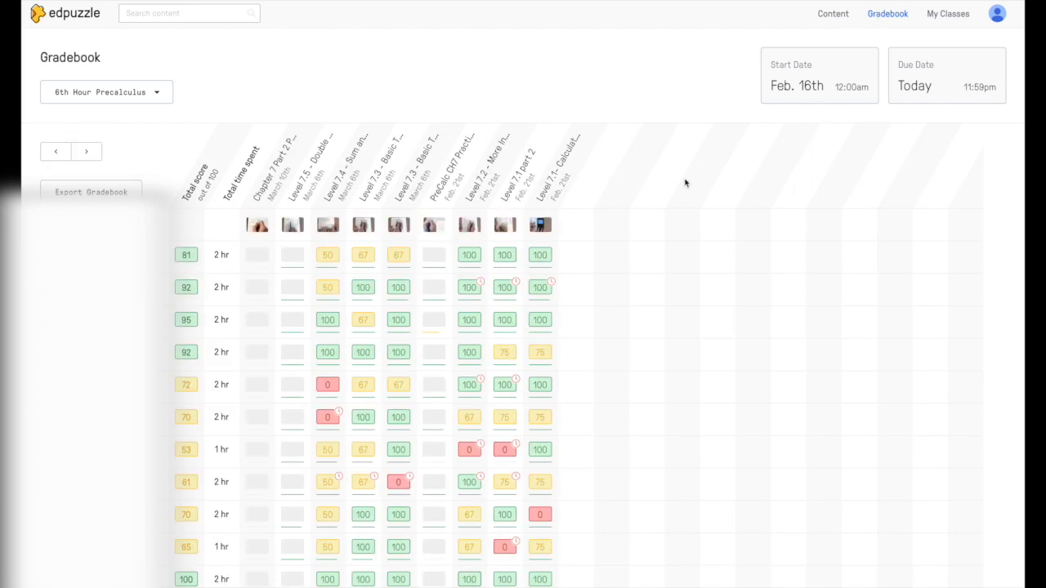
# Step: Try This week and Last 7 days, settle on Last 30 days, then open a student's Level 7.4 result
pyautogui.click(851, 89)
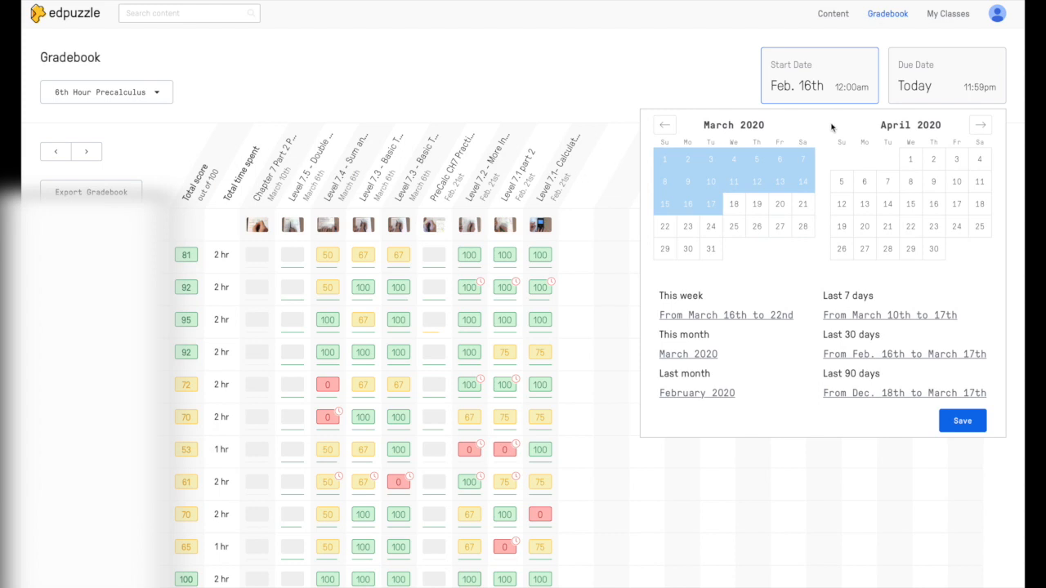
pyautogui.click(774, 318)
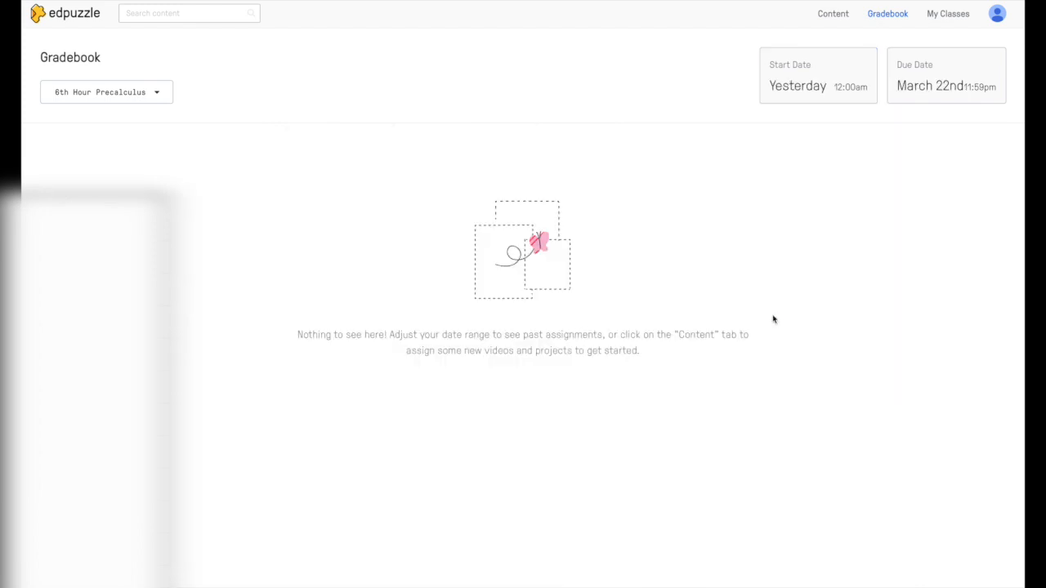
pyautogui.click(804, 72)
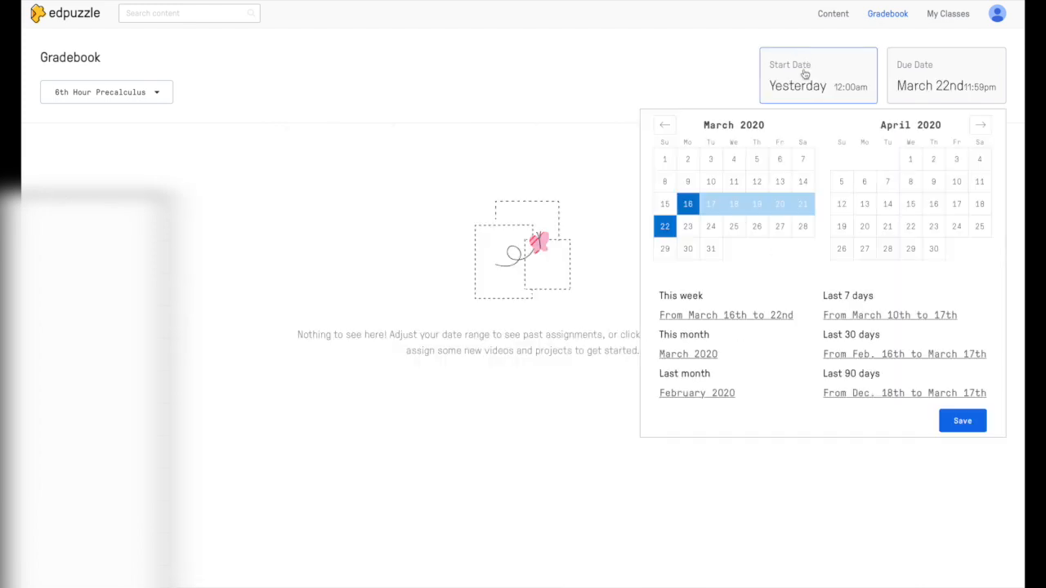
pyautogui.click(877, 319)
pyautogui.click(849, 97)
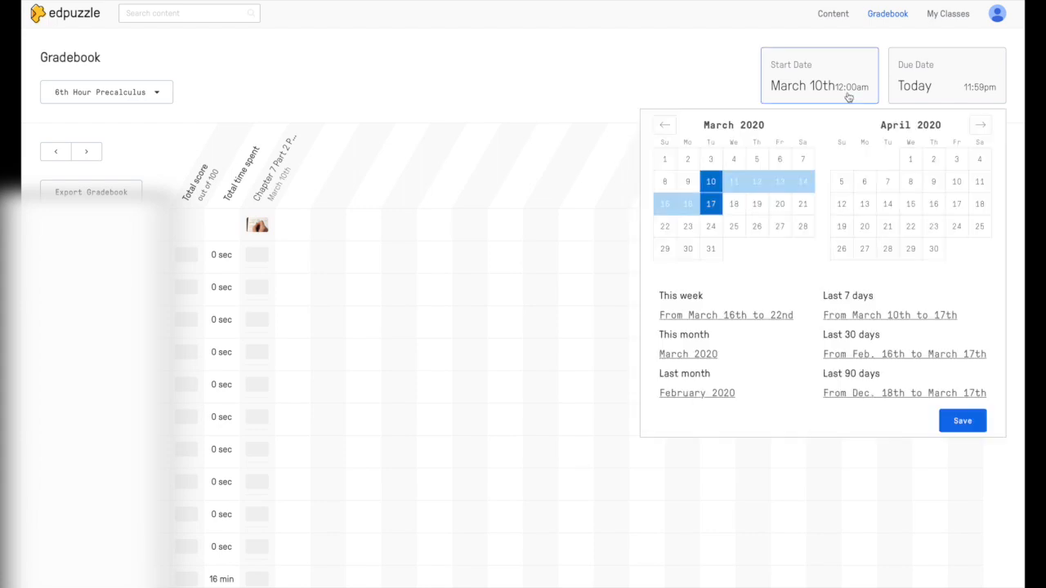
pyautogui.click(857, 355)
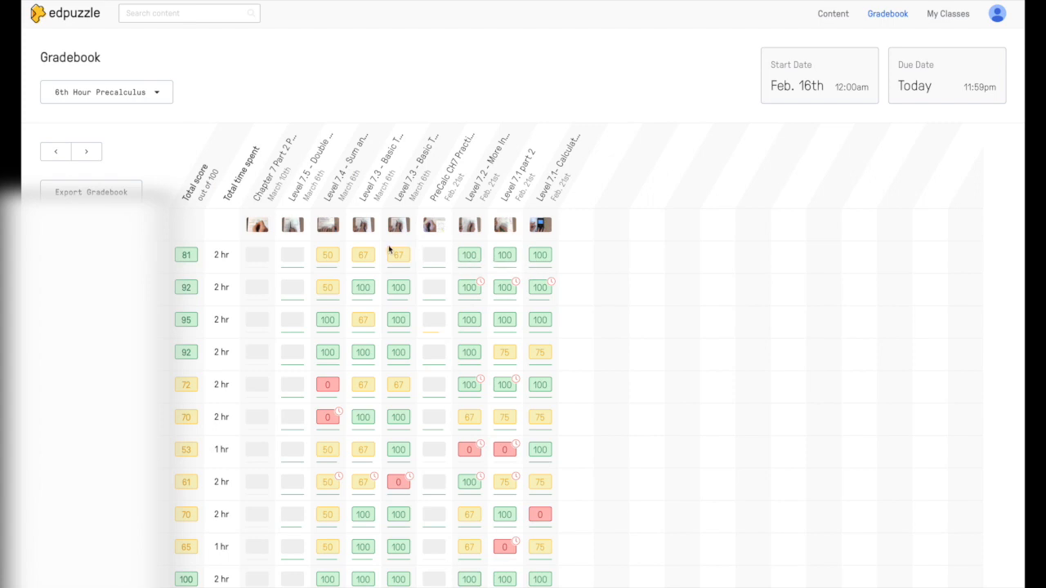
pyautogui.click(330, 267)
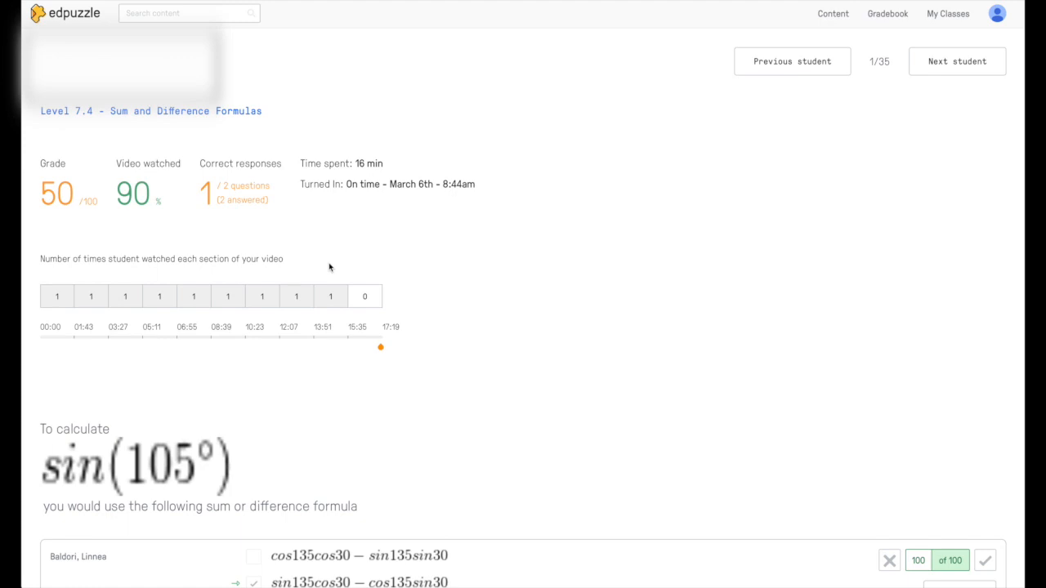
# Step: Return from the Level 7.4 result to the gradebook, then open the 6th Hour Precalculus class page
pyautogui.hotkey('alt', 'Left')
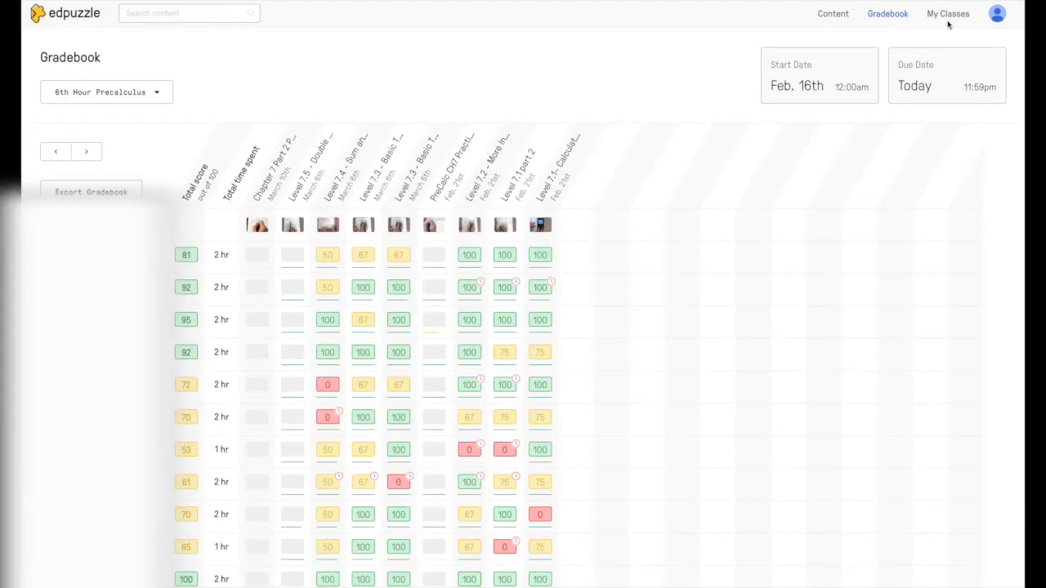
pyautogui.click(950, 16)
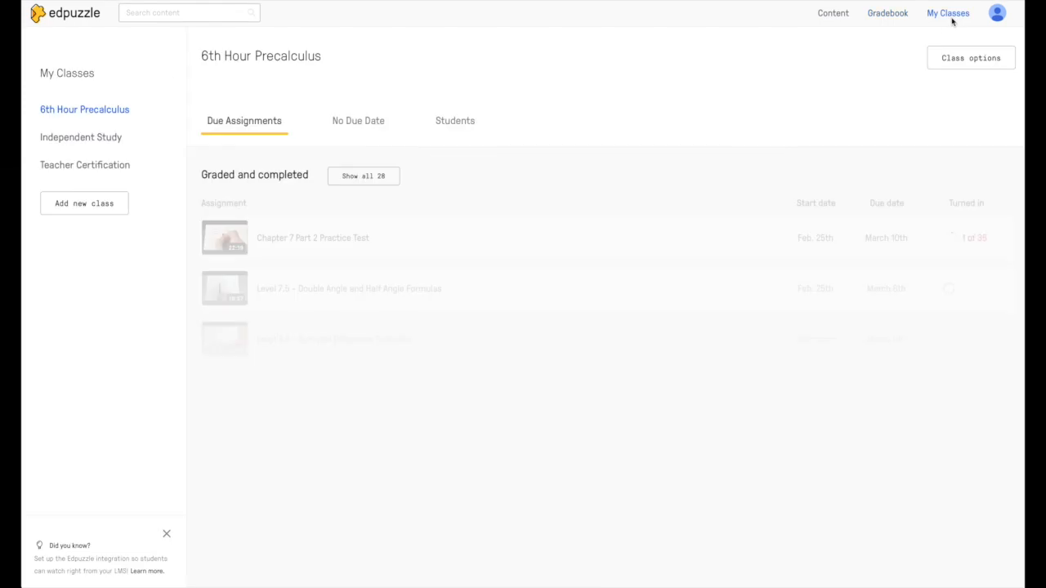
# Step: Reach Certifications from the profile menu and open Find PD for Teacher Certifications
pyautogui.click(1002, 18)
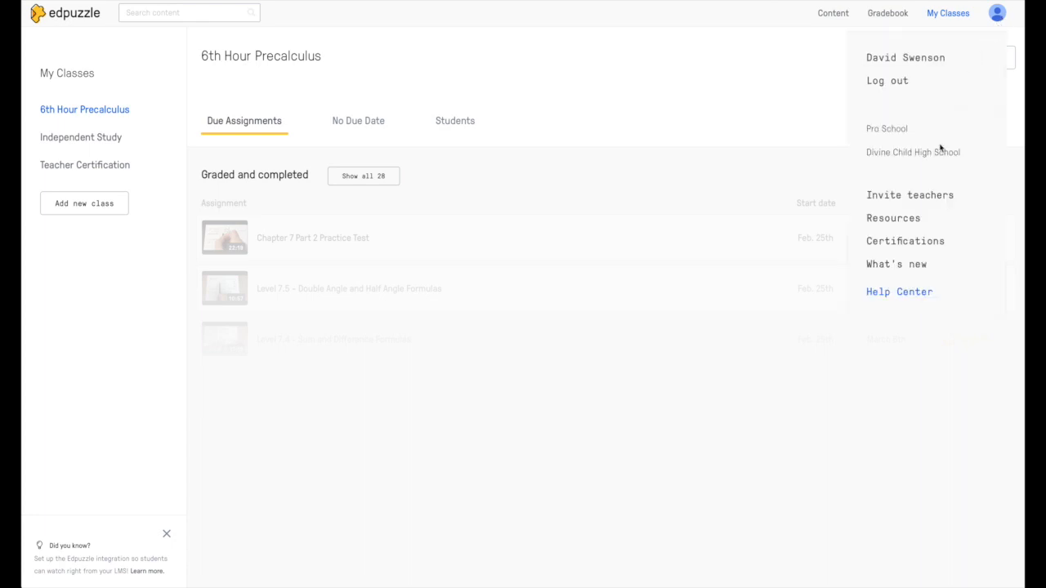
pyautogui.click(902, 243)
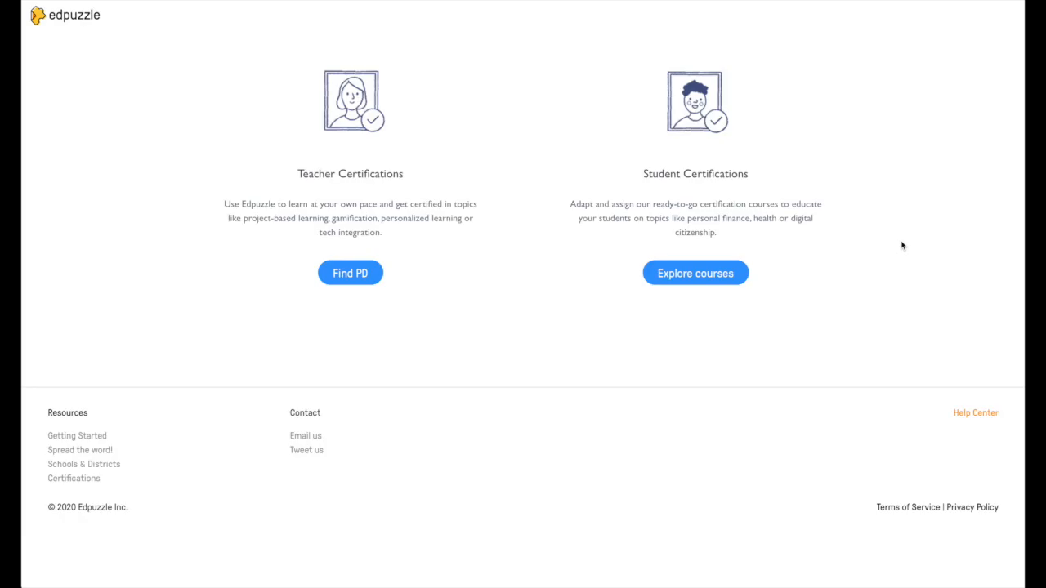
pyautogui.click(371, 271)
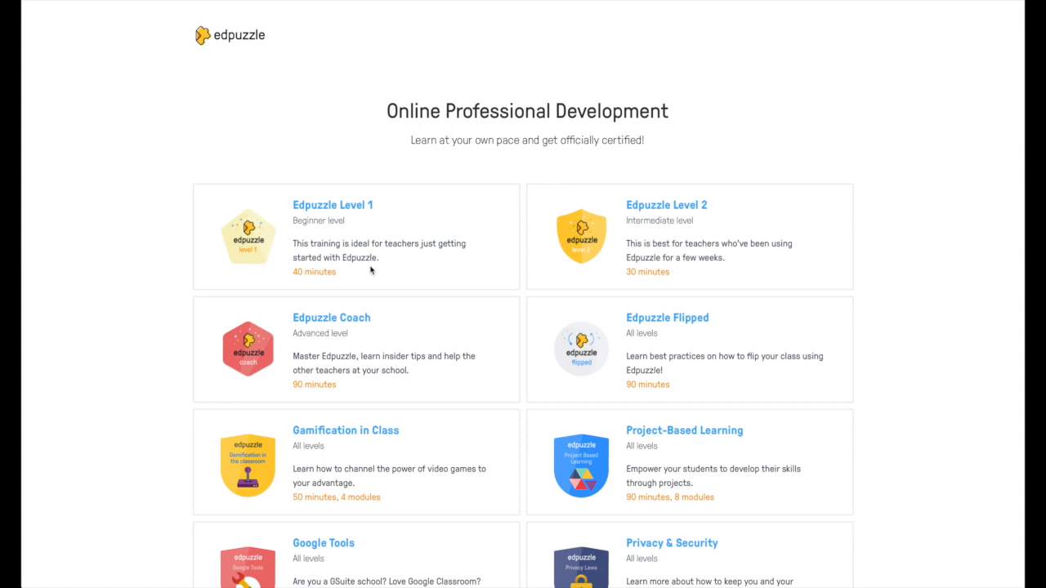